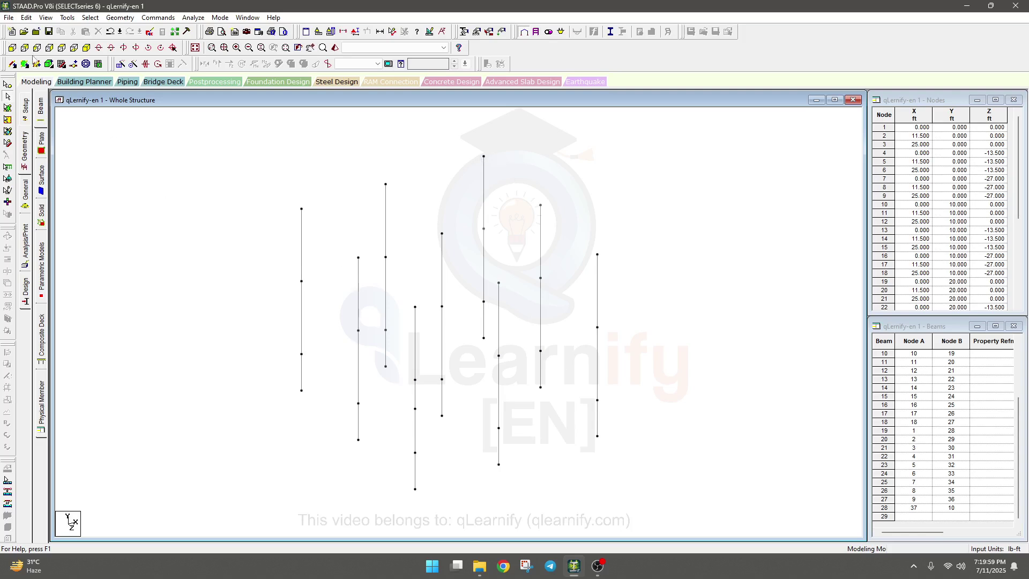
Step: Delete all the vertical column beams together with the unattached nodes, keeping only the nine base nodes at Y = -5 ft
click(12, 47)
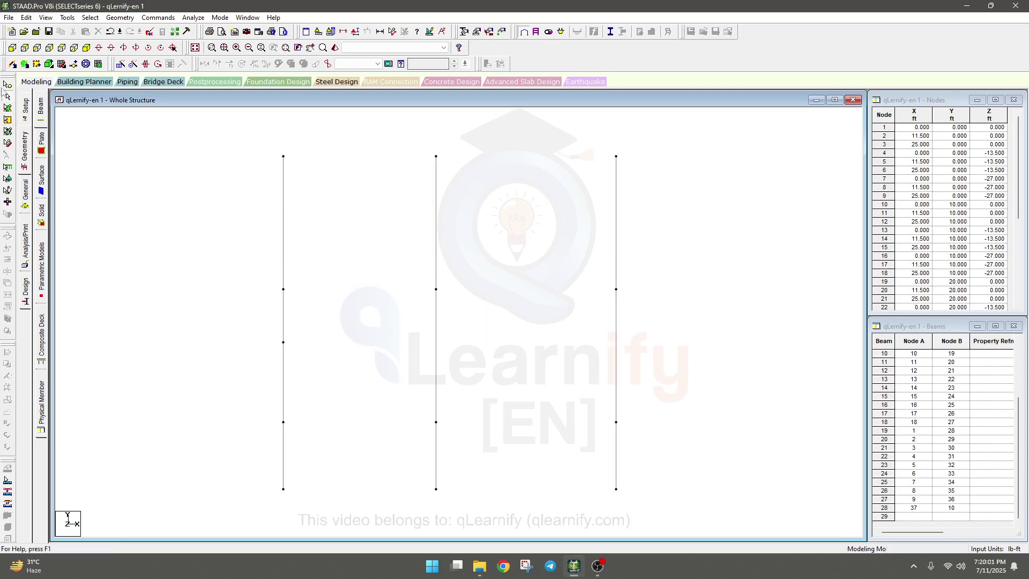
click(7, 142)
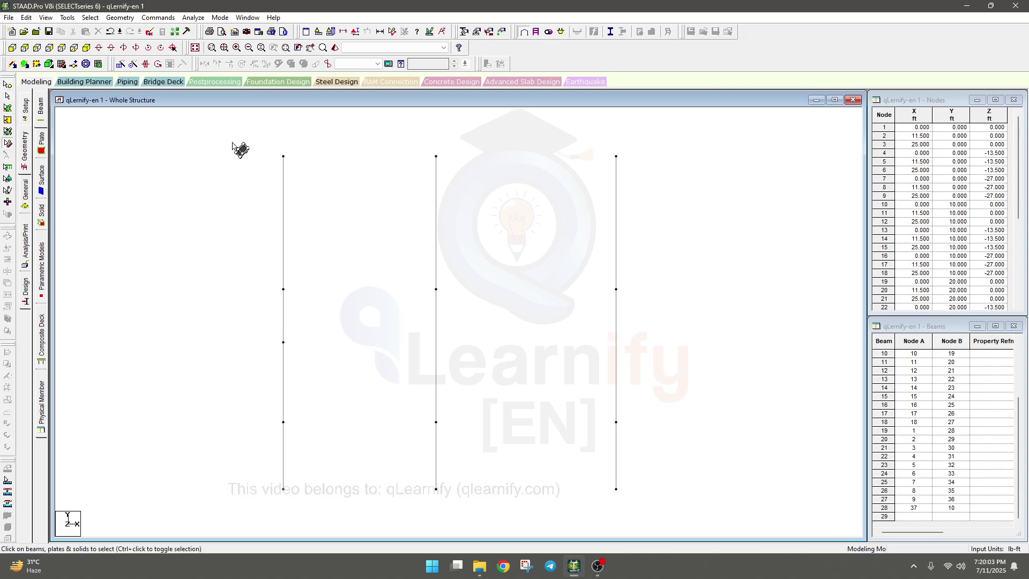
drag(232, 143, 692, 442)
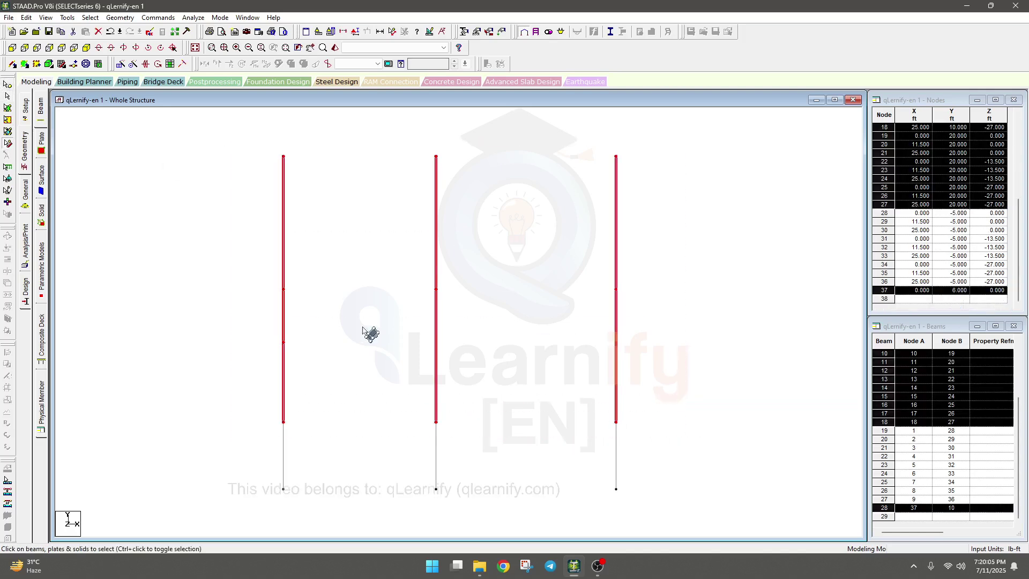
key(Delete)
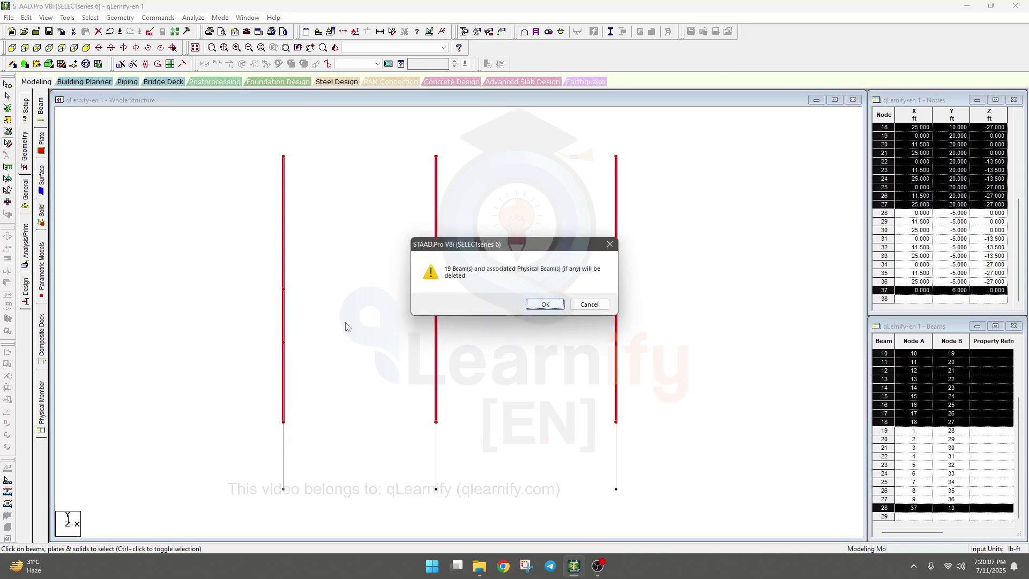
click(557, 308)
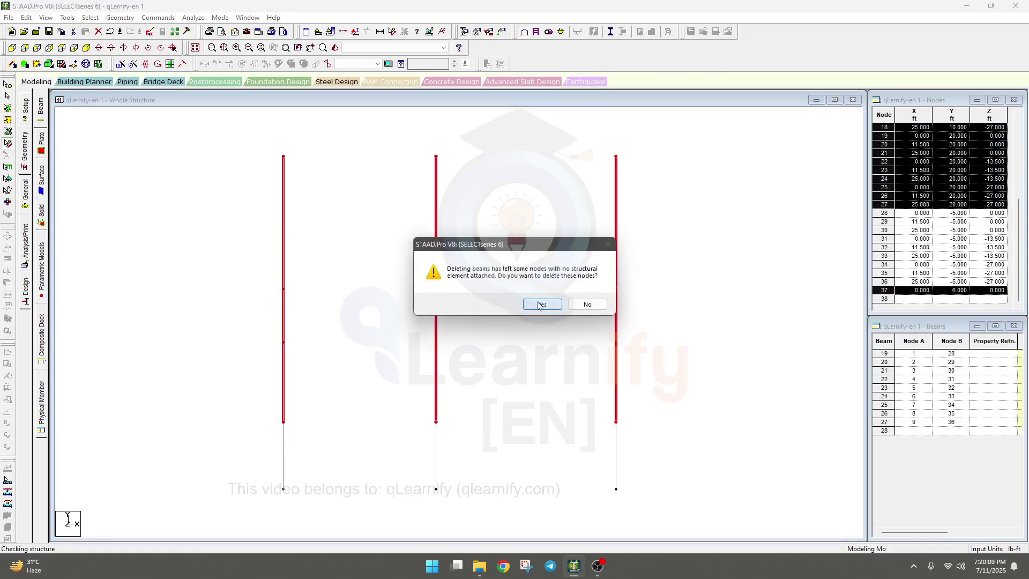
click(531, 305)
click(537, 305)
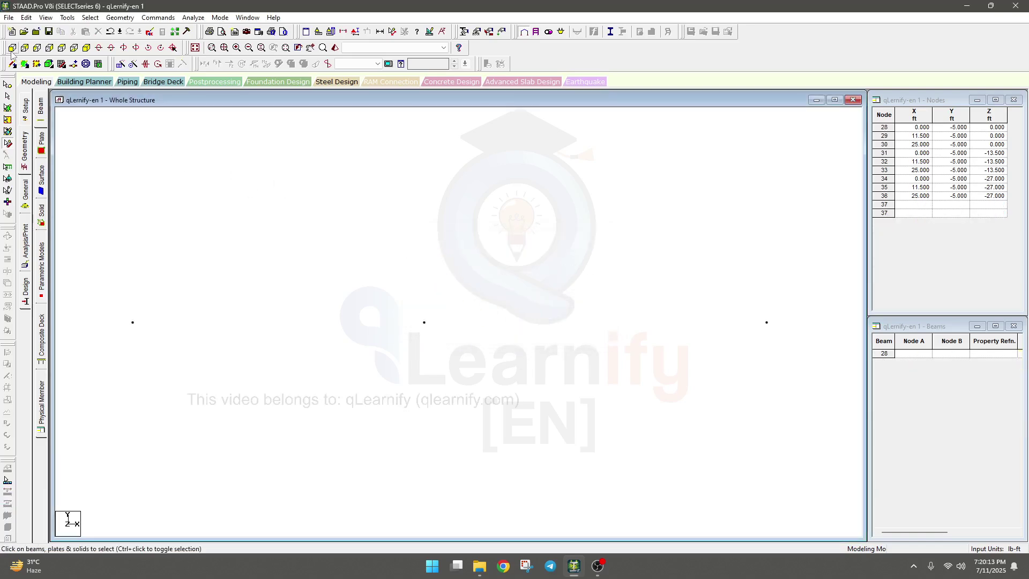
Step: Draw two beams along the front row of base nodes, from node 28 to 29 and from node 29 to 30
click(85, 48)
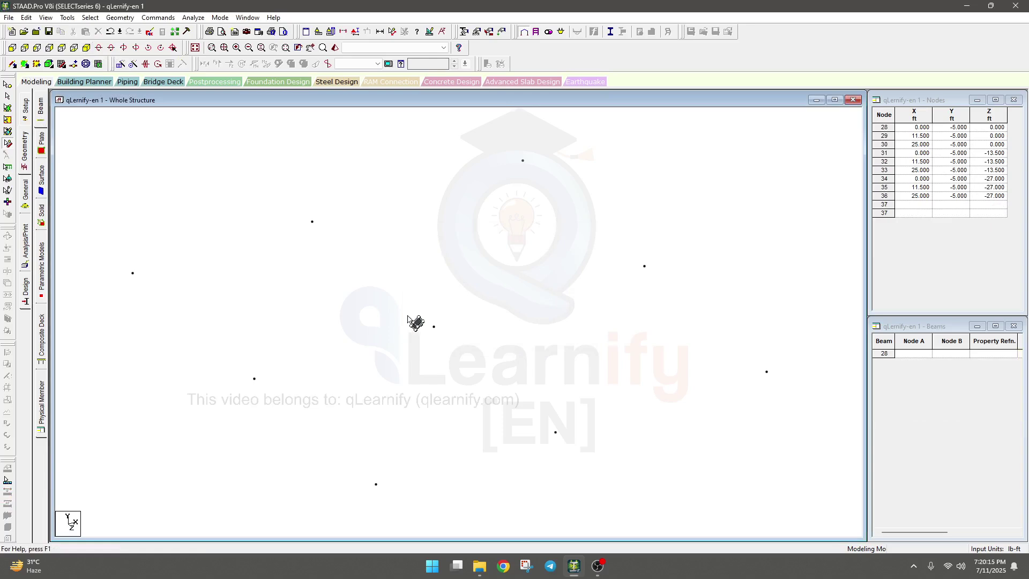
middle_drag(416, 322, 481, 333)
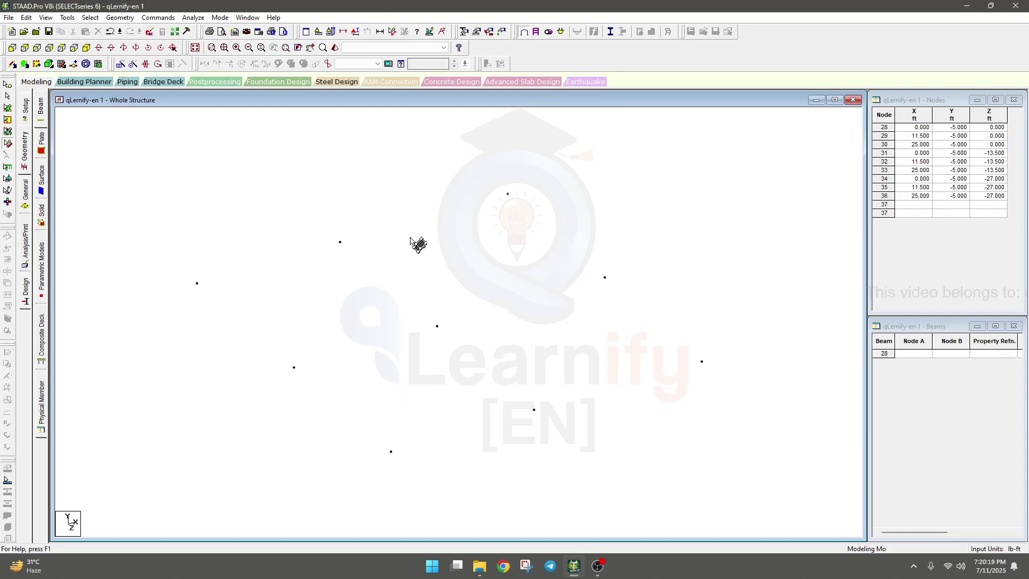
key(Escape)
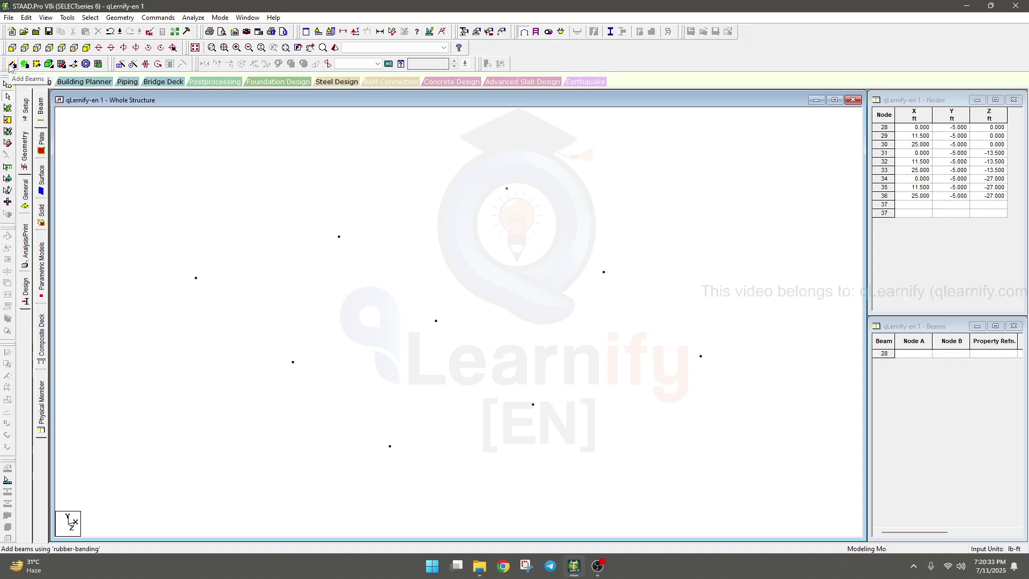
click(10, 65)
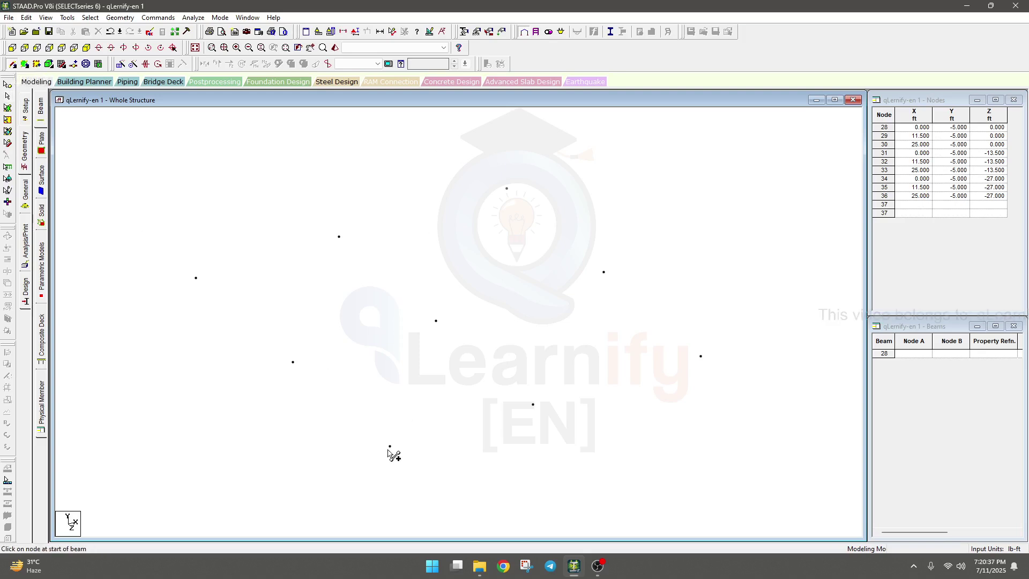
drag(390, 446, 533, 405)
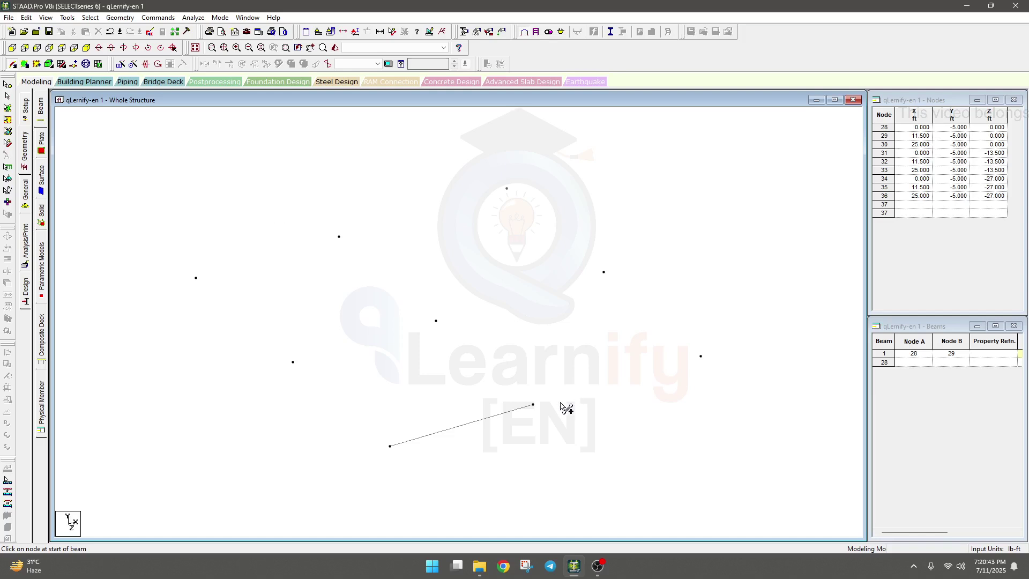
drag(533, 404, 700, 356)
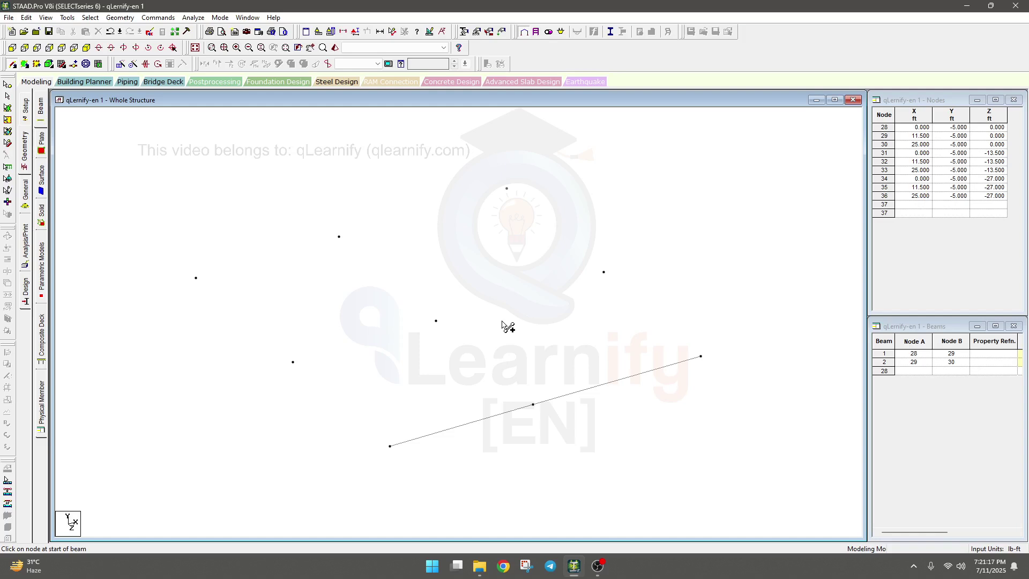
Step: Connect the middle and rear rows of base nodes, 31 to 36, with beams along the X axis
click(7, 86)
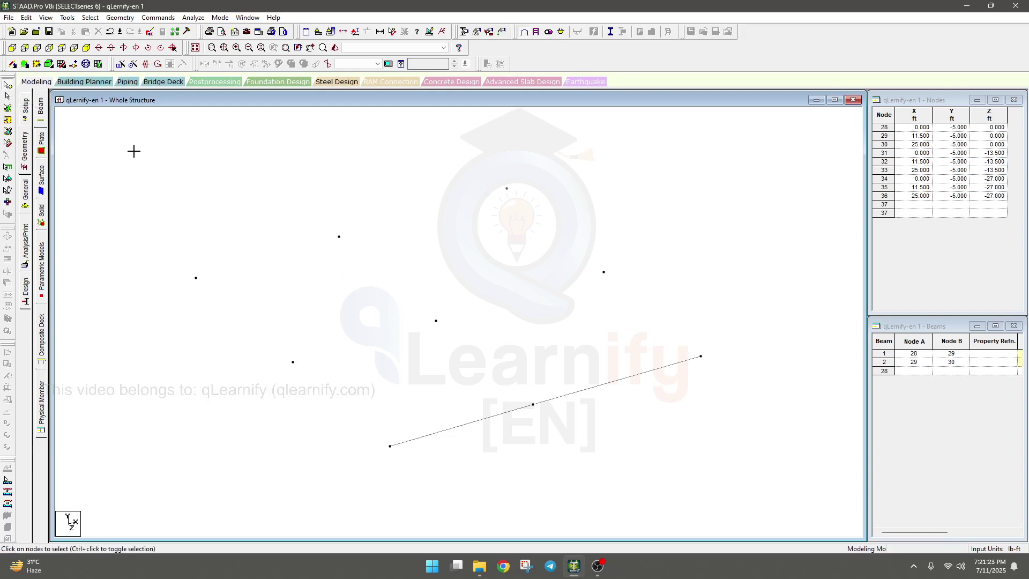
drag(134, 151, 612, 374)
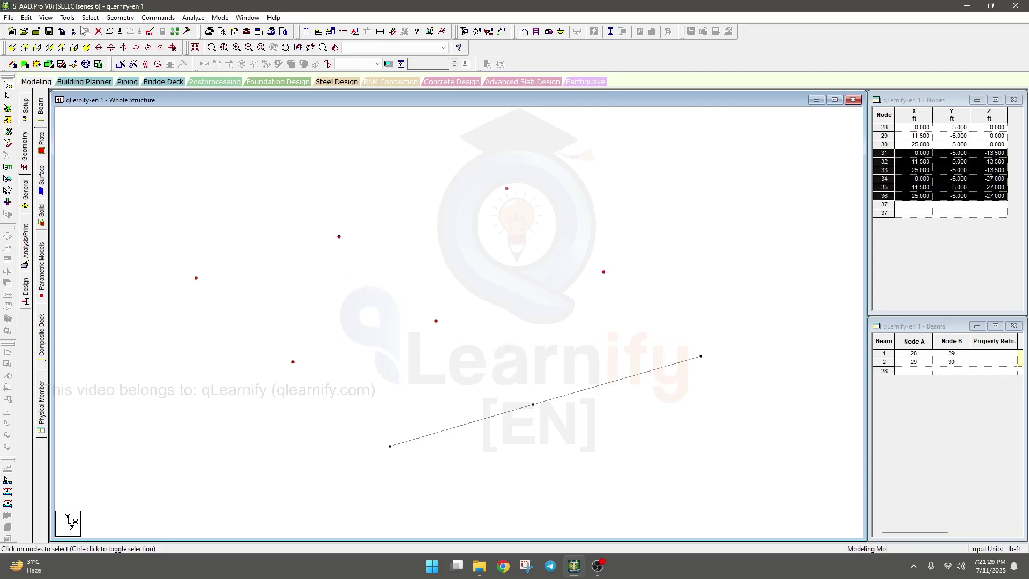
click(121, 18)
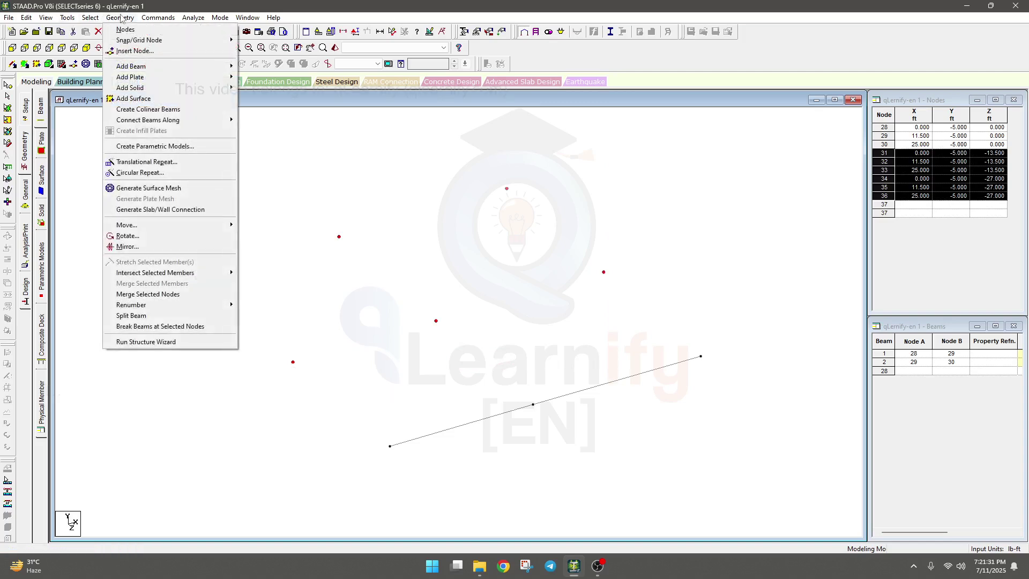
mouse_move(144, 64)
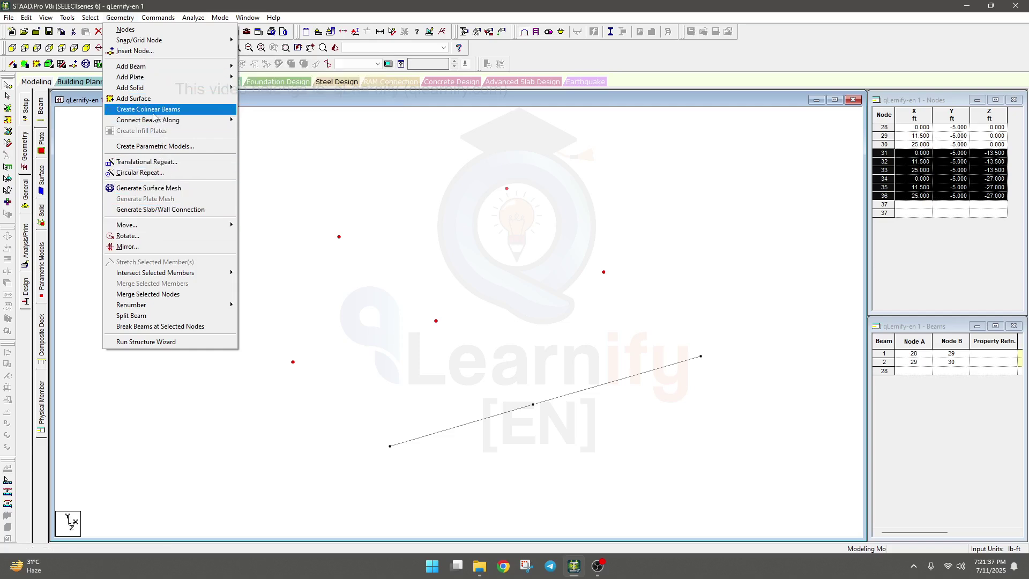
mouse_move(153, 126)
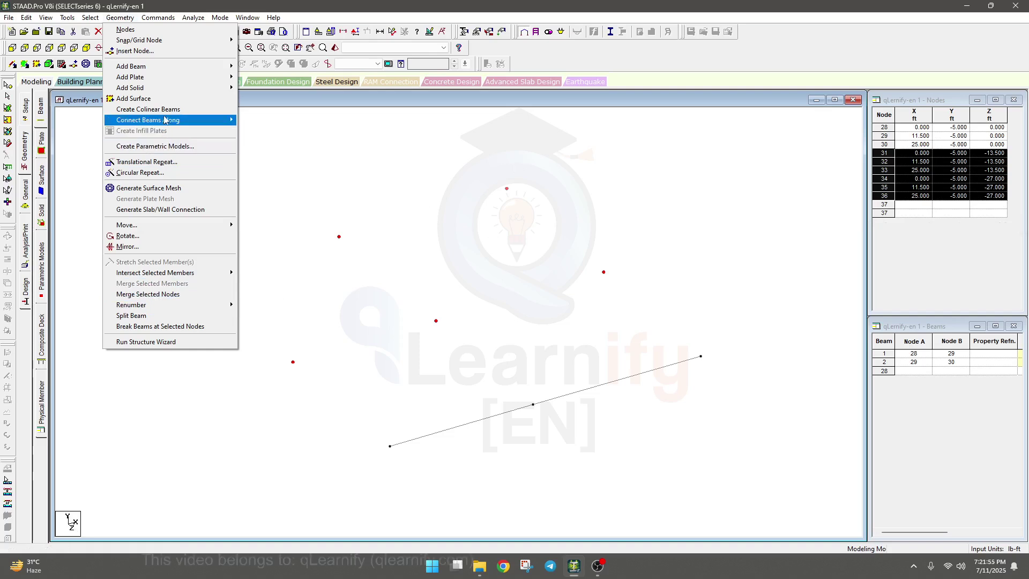
click(259, 119)
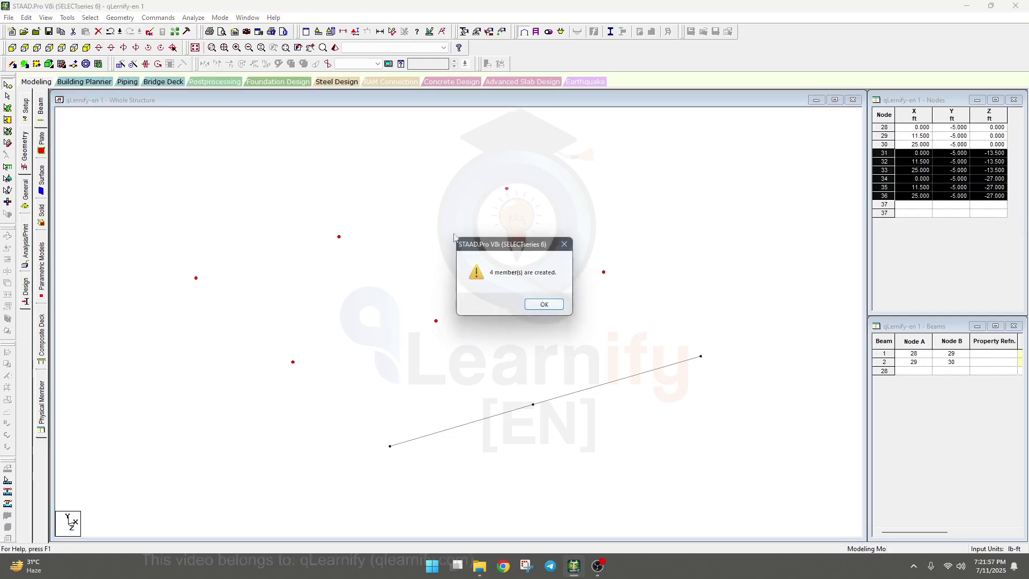
drag(523, 246, 704, 205)
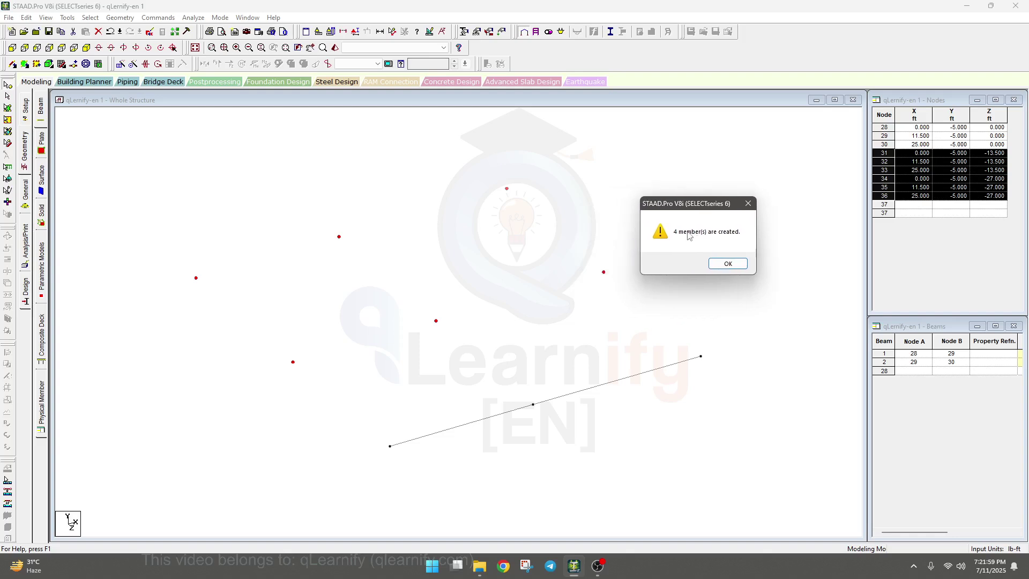
click(728, 263)
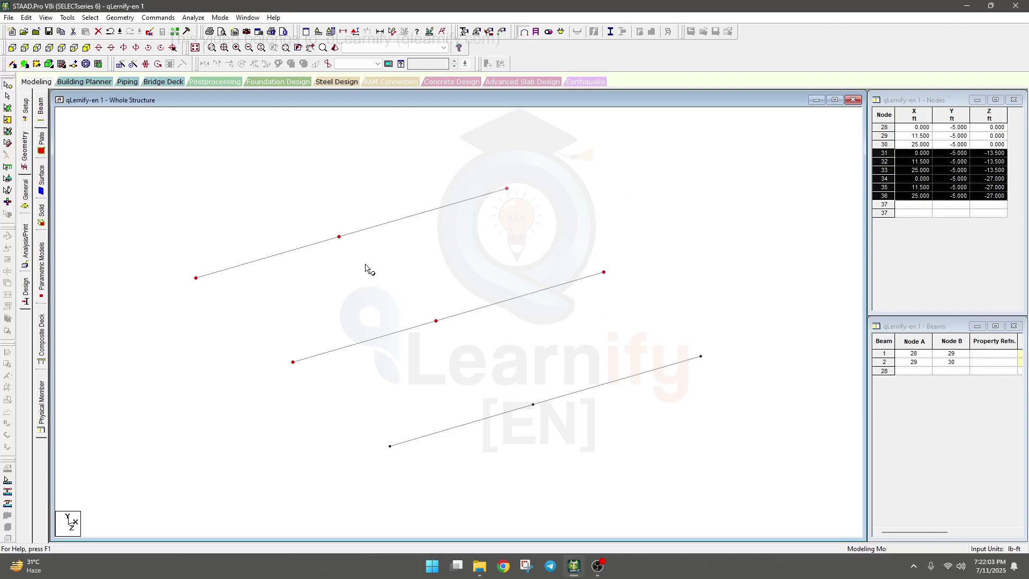
Step: Add front nodes 28, 29 and 30 to the selection and connect all nine base nodes with beams along the Z axis
ctrl+click(390, 447)
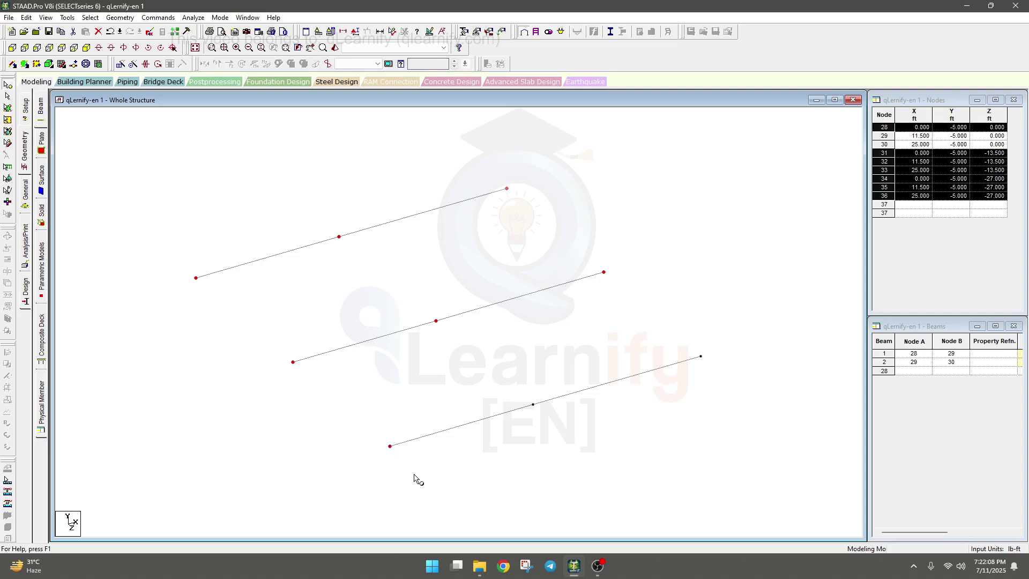
ctrl+click(533, 405)
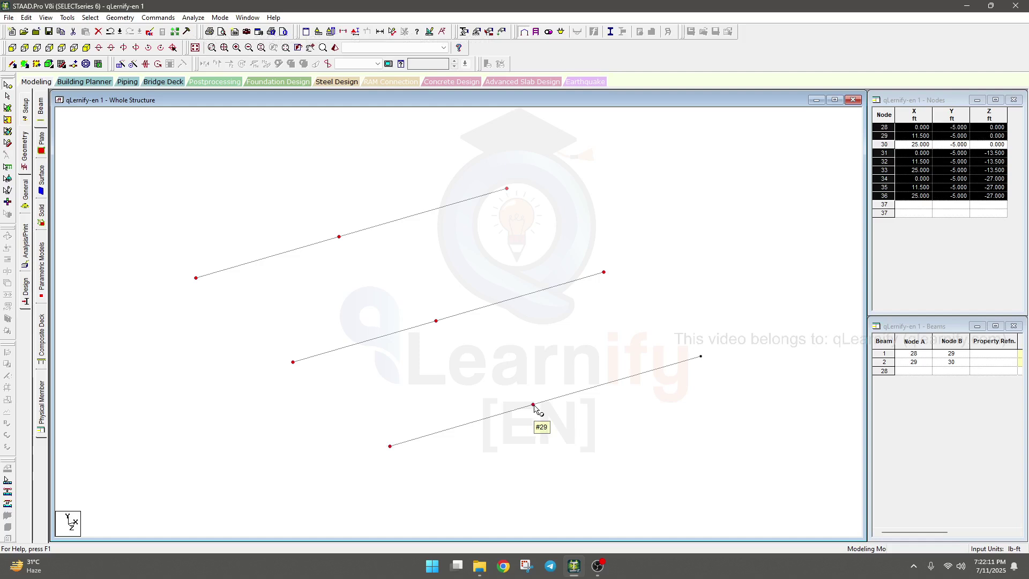
double_click(701, 357)
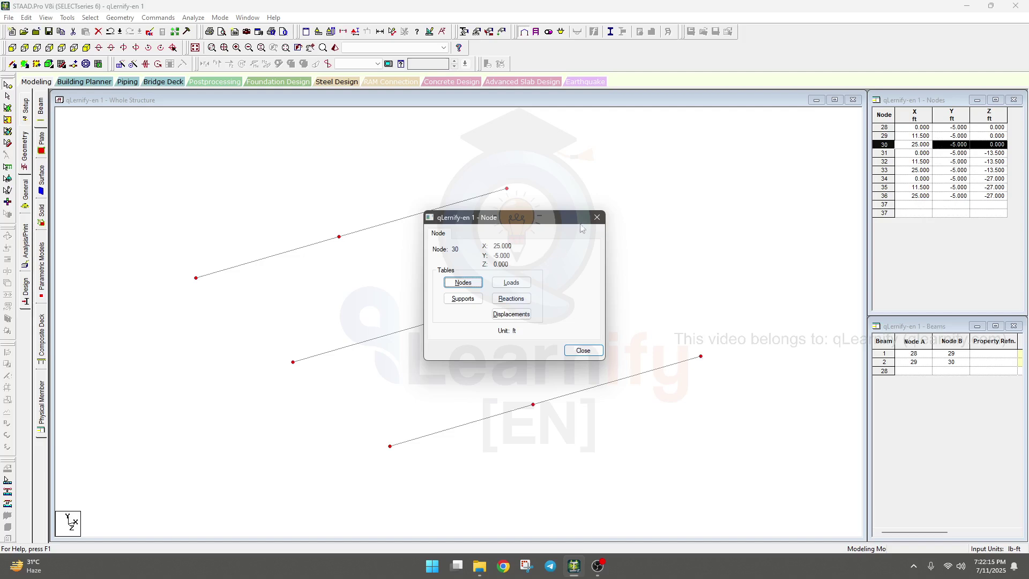
click(595, 217)
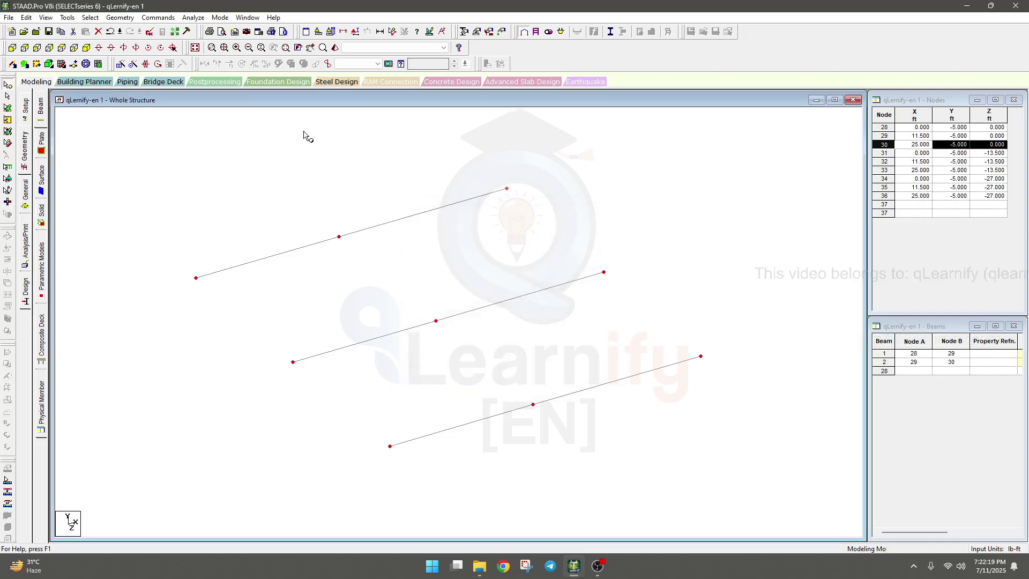
click(121, 18)
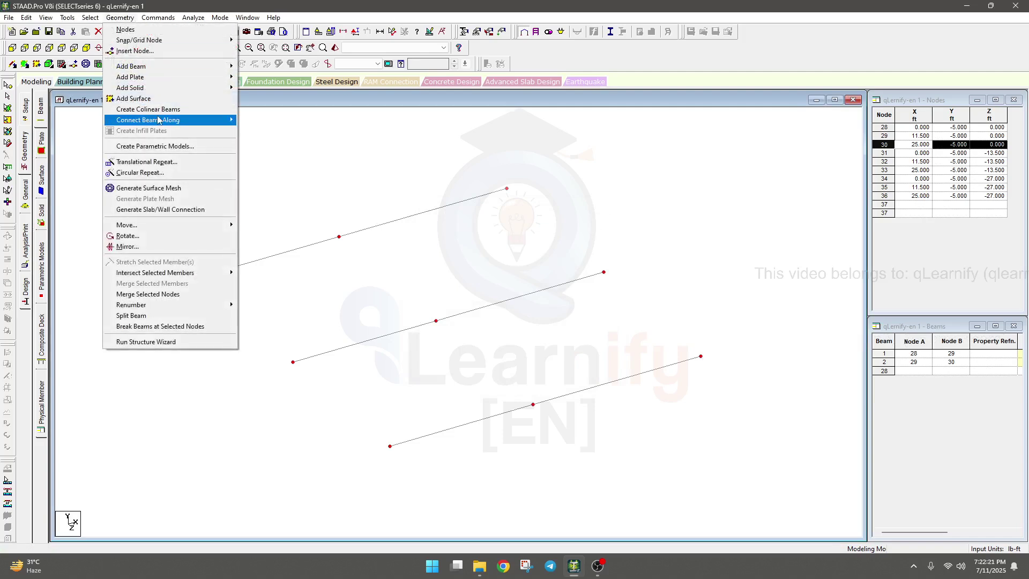
mouse_move(177, 122)
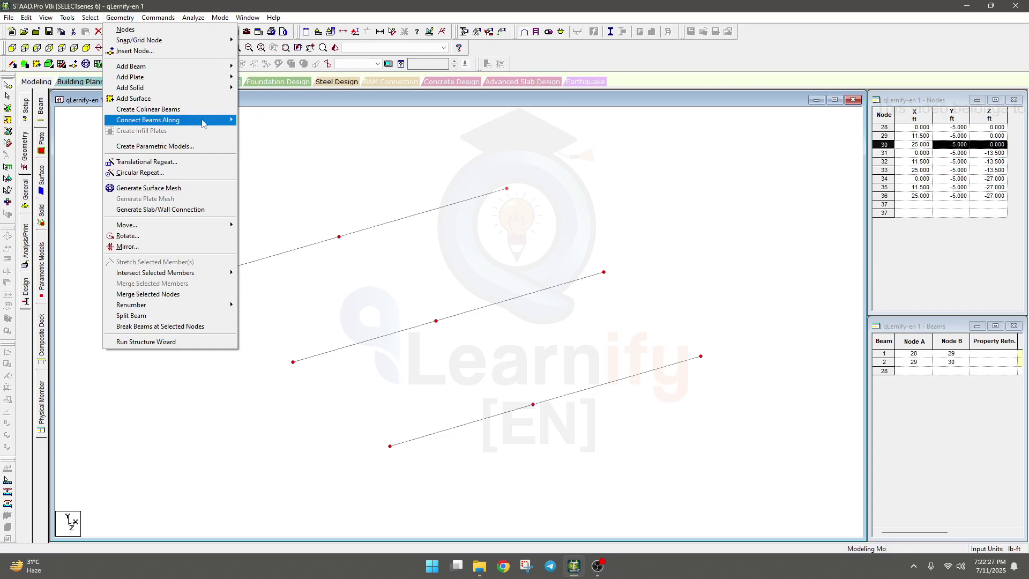
mouse_move(215, 120)
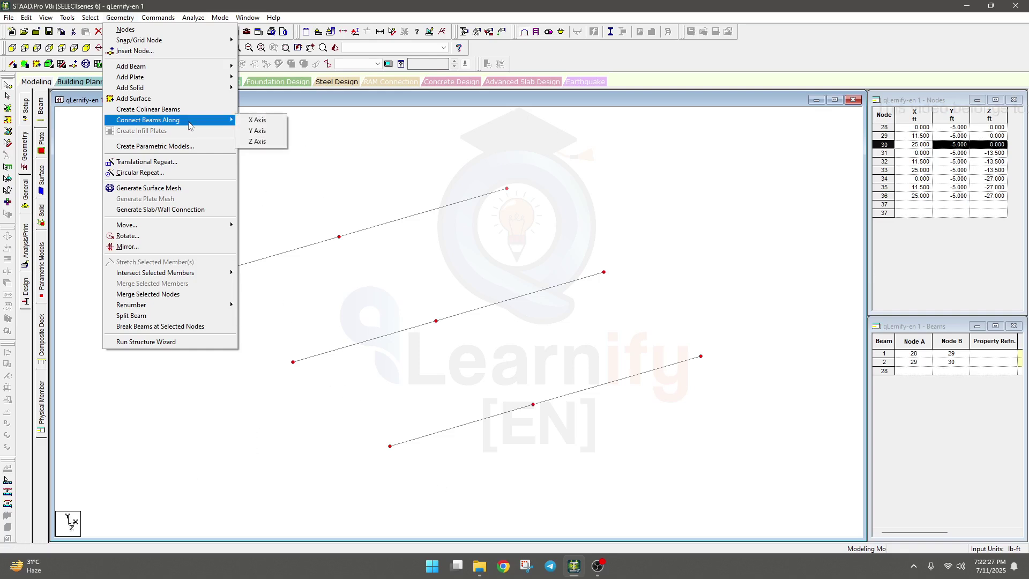
click(259, 141)
click(533, 302)
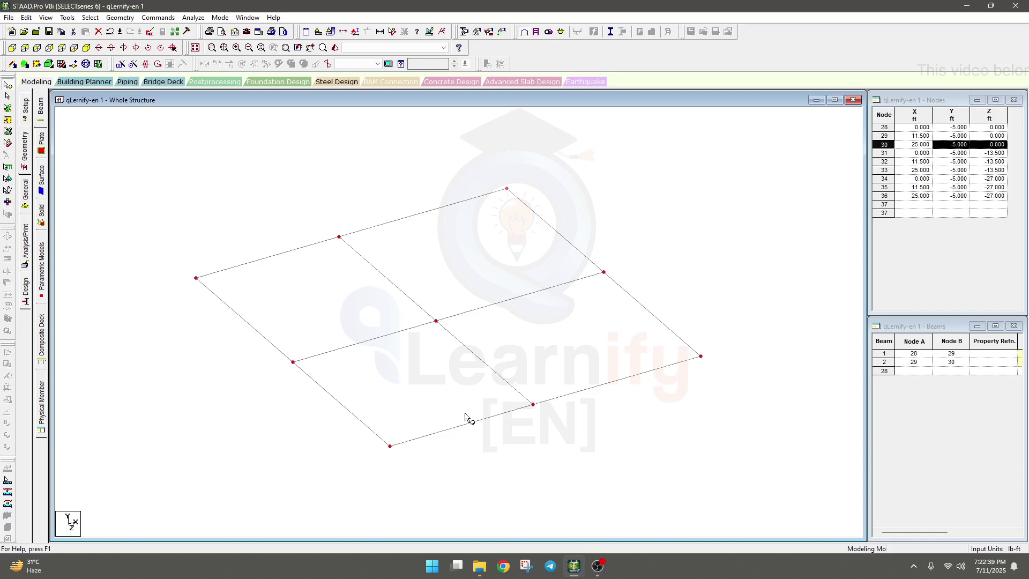
Step: Select all nine base nodes at Y = -5 ft and save the modified structure
scroll(464, 415, down, 3)
middle_drag(440, 372, 448, 397)
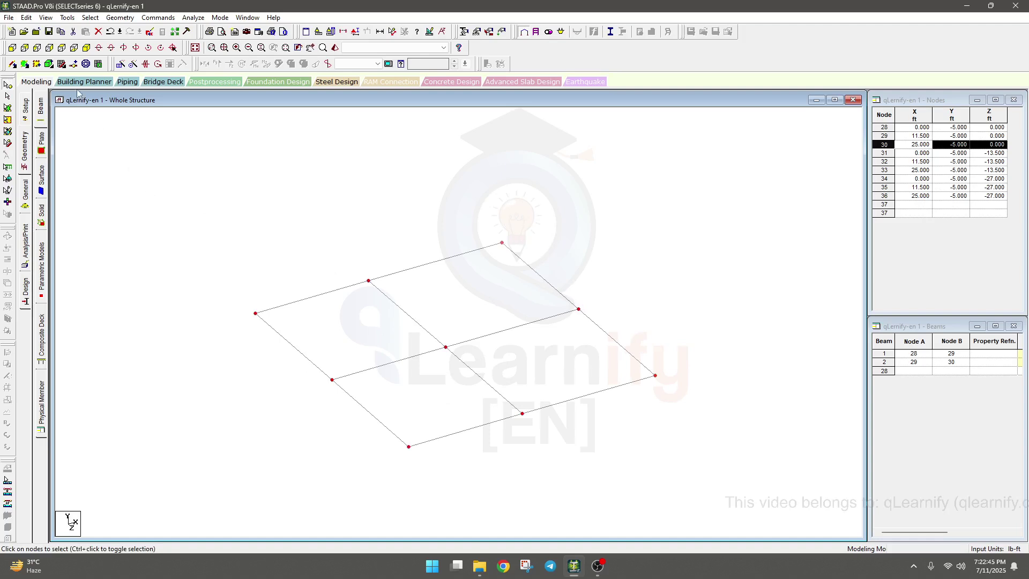
click(24, 49)
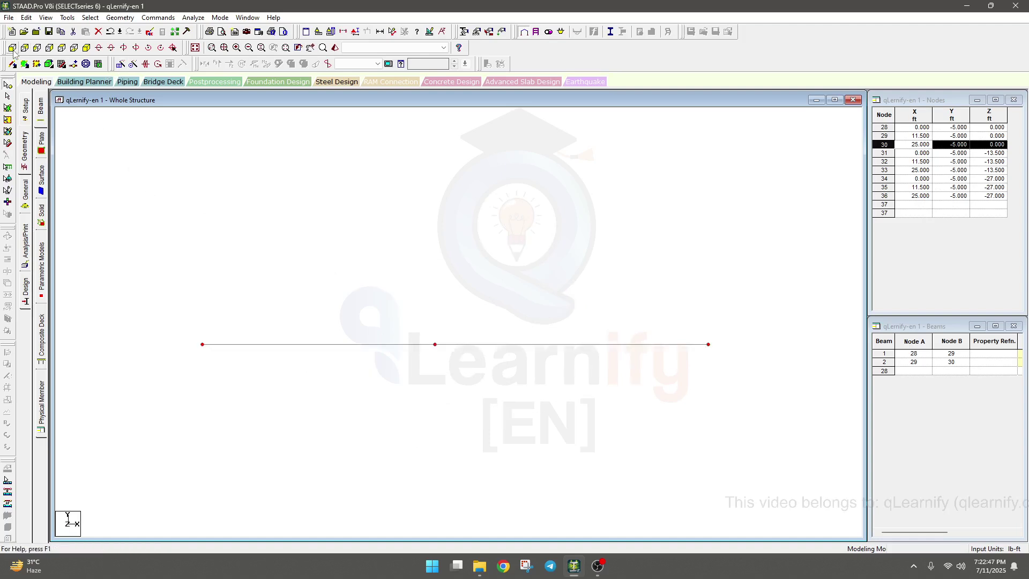
click(8, 178)
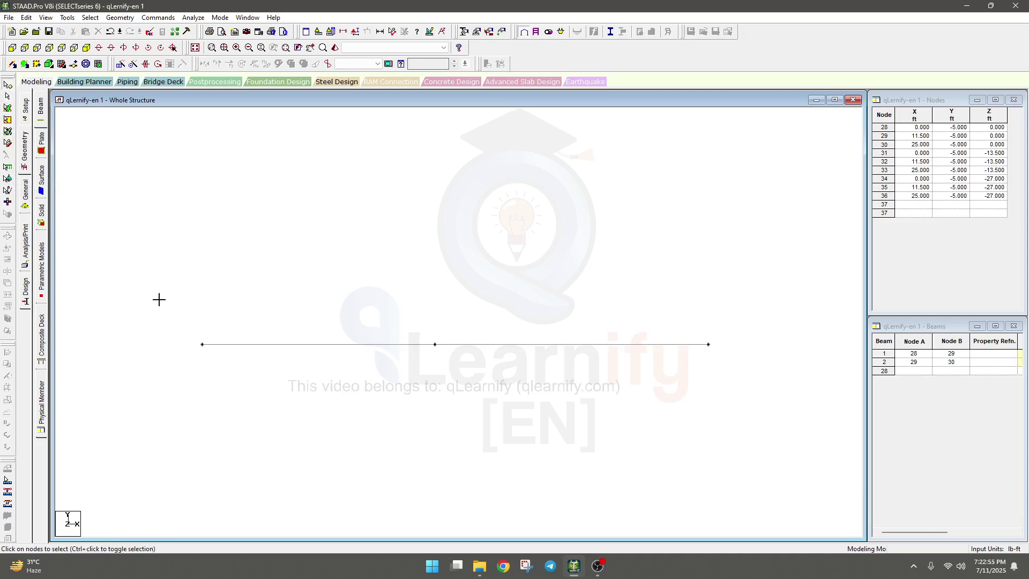
drag(159, 299, 783, 433)
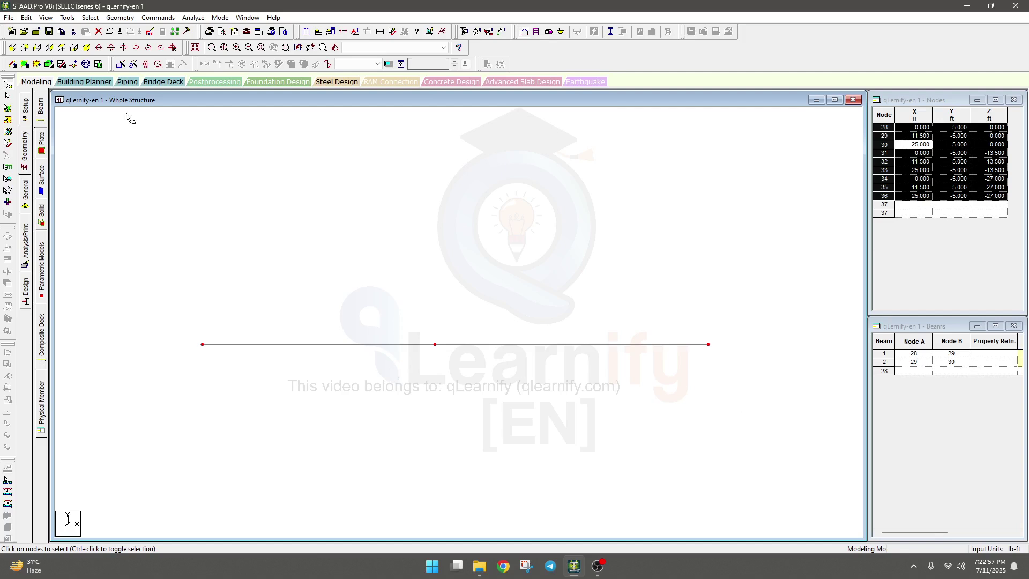
click(87, 48)
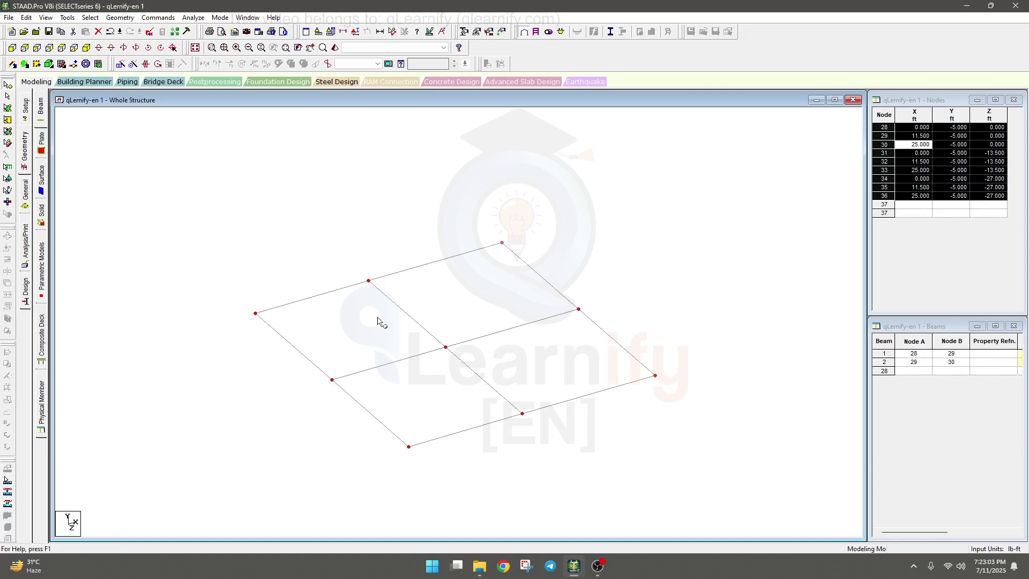
scroll(349, 239, down, 1)
middle_drag(349, 239, 358, 273)
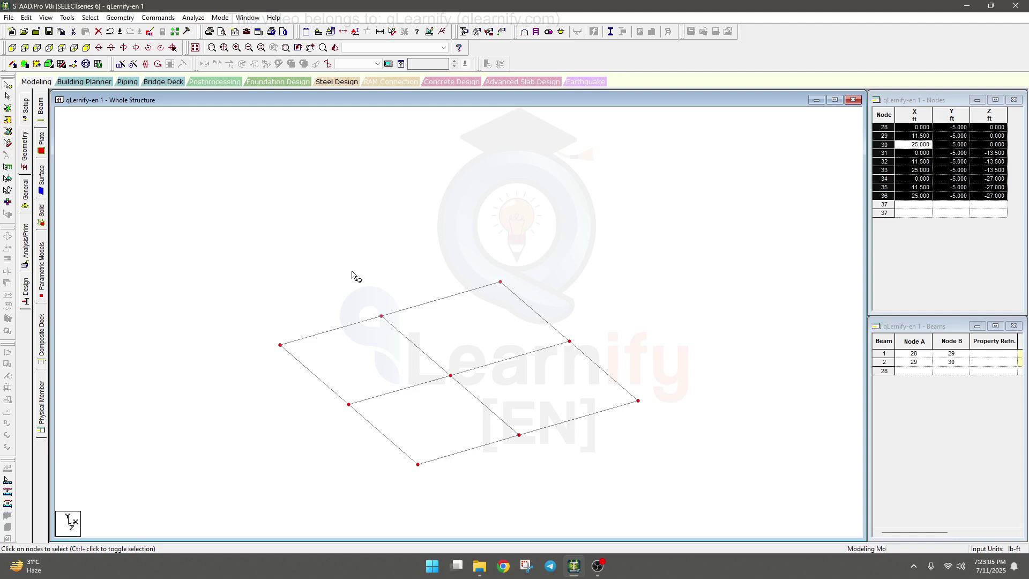
middle_drag(351, 268, 354, 262)
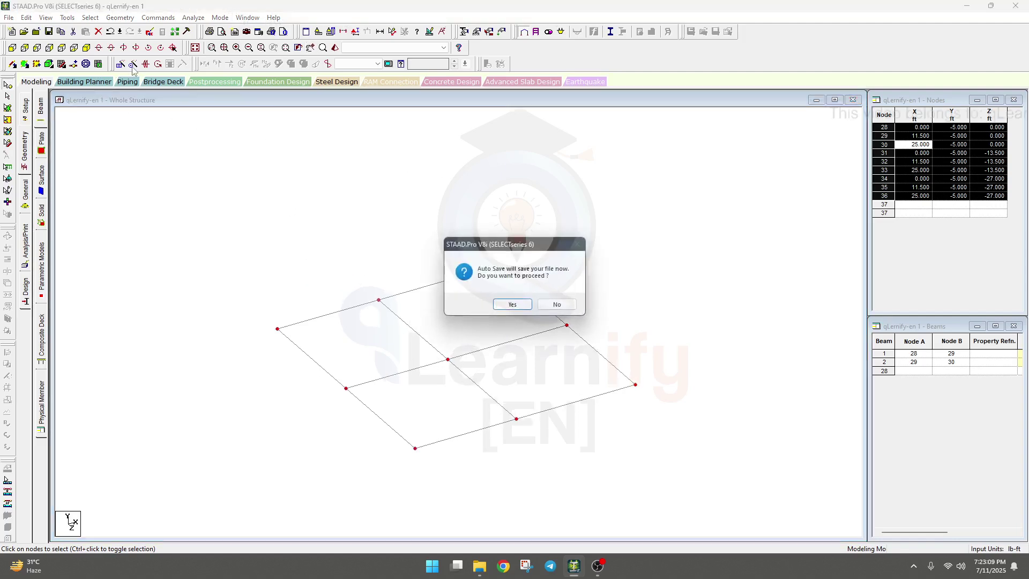
click(513, 304)
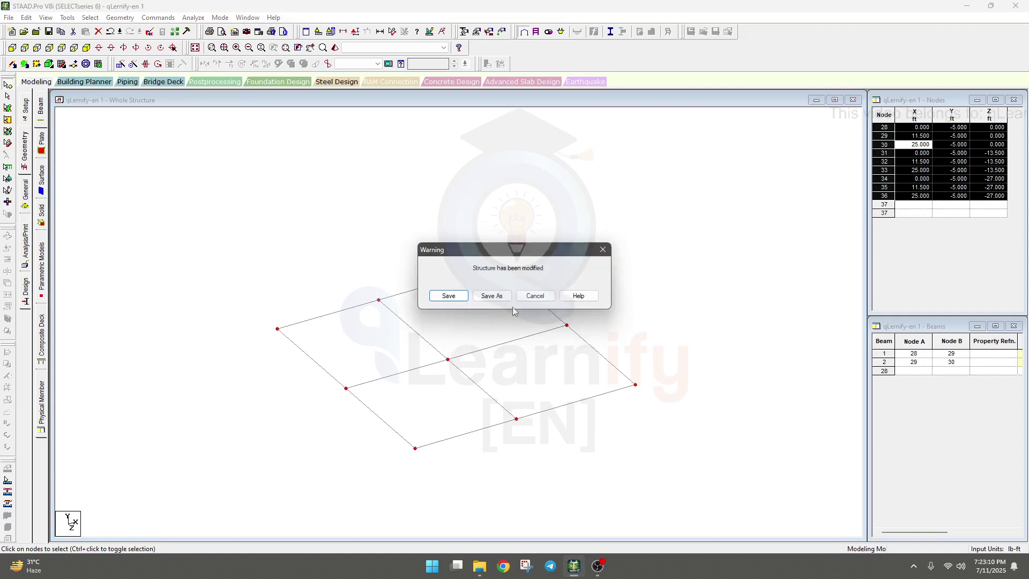
click(448, 295)
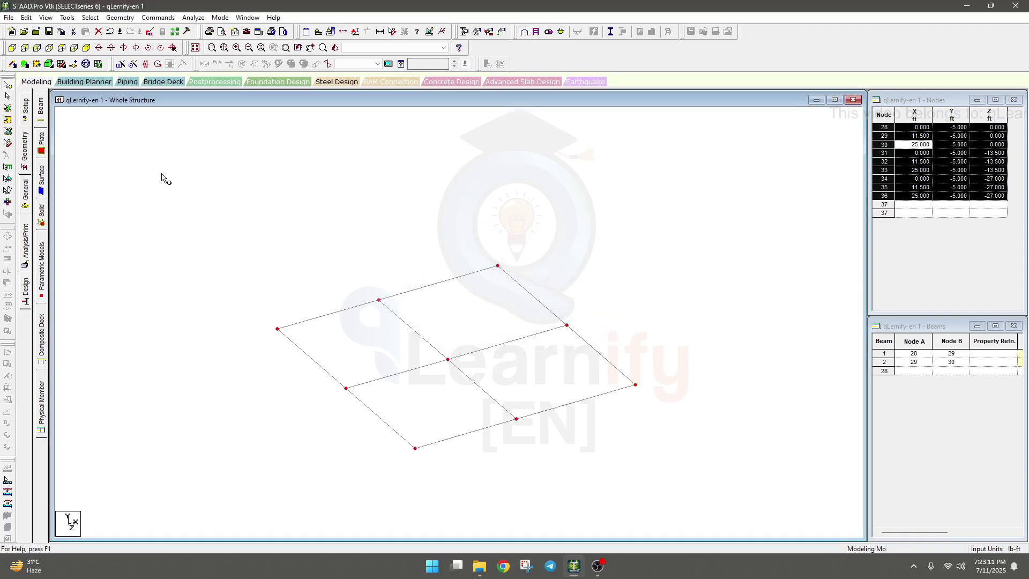
Step: Repeat the selected base nodes along the global Y direction in 3 steps with 10 ft spacing, linking the steps
click(120, 65)
drag(533, 216, 288, 141)
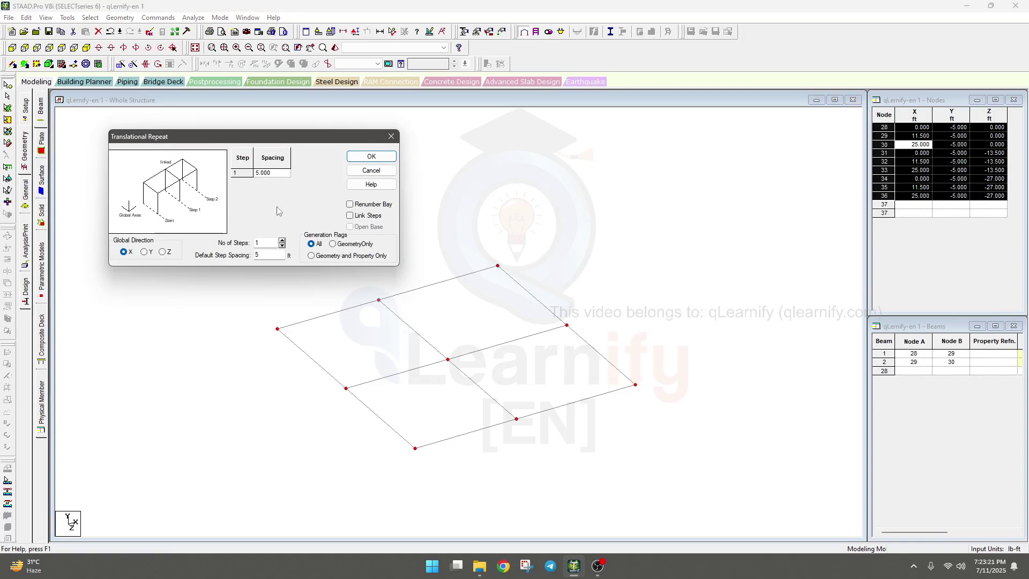
double_click(264, 242)
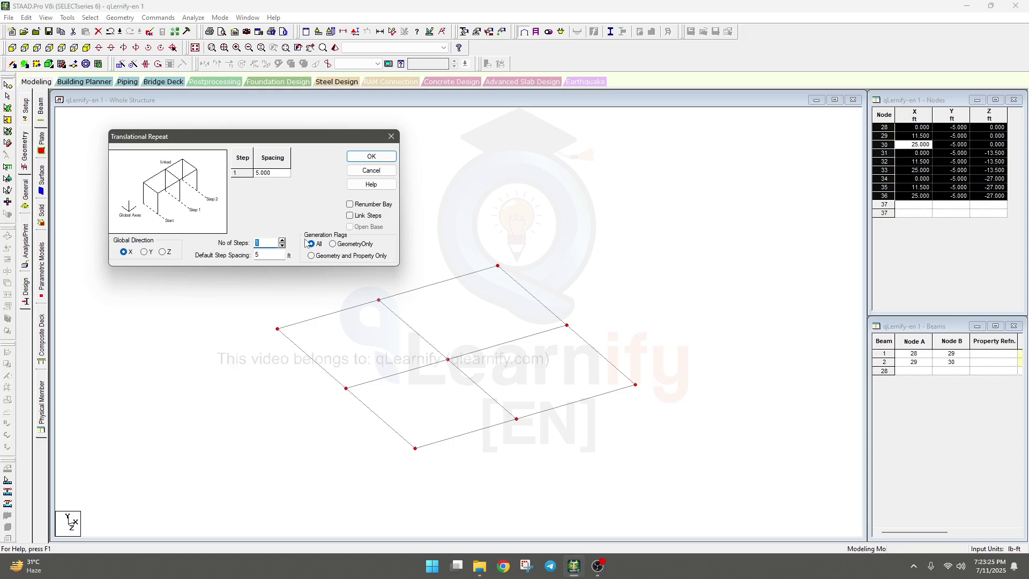
text(2)
key(BackSpace)
text(3)
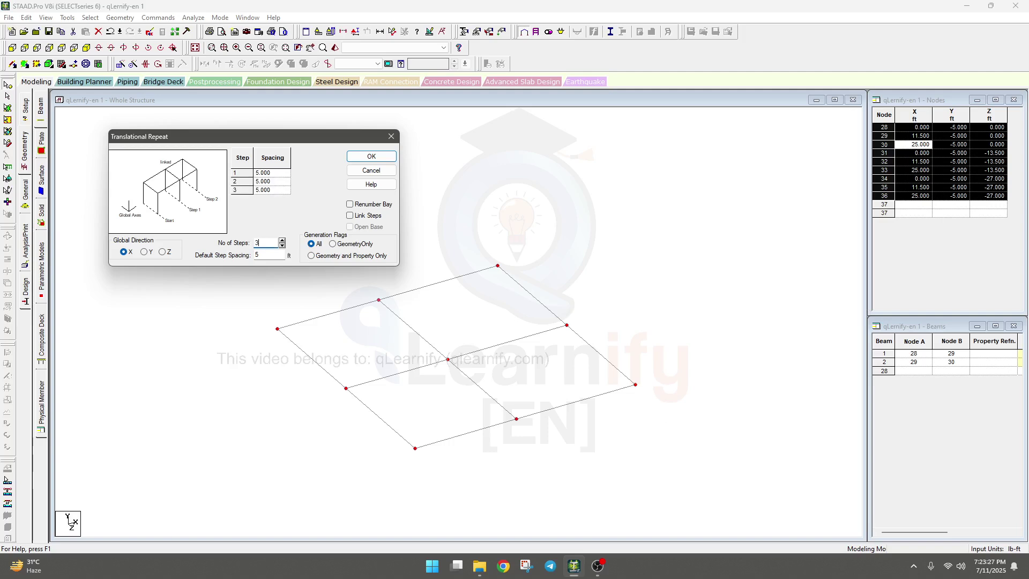
double_click(262, 255)
text(10)
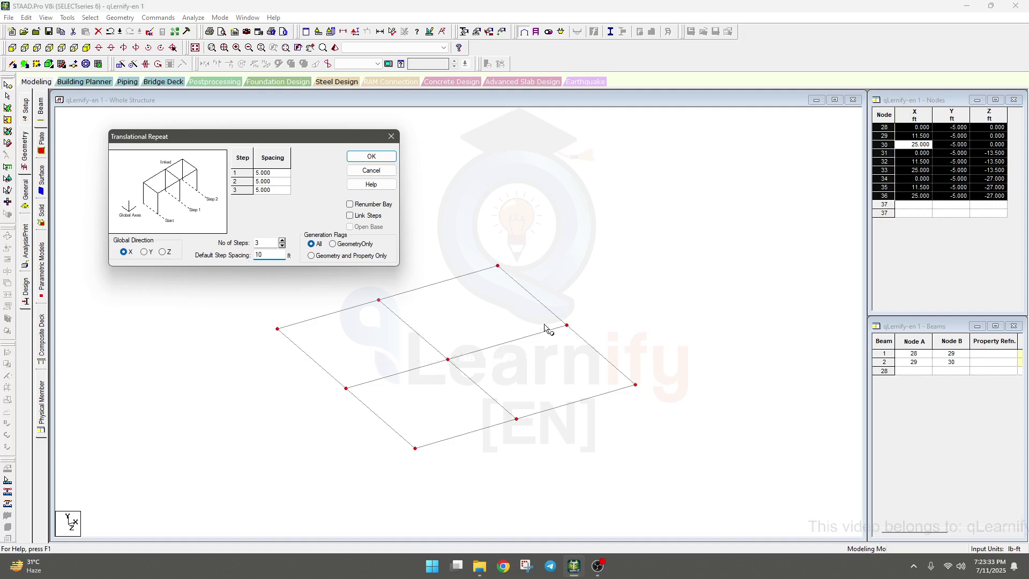
click(146, 252)
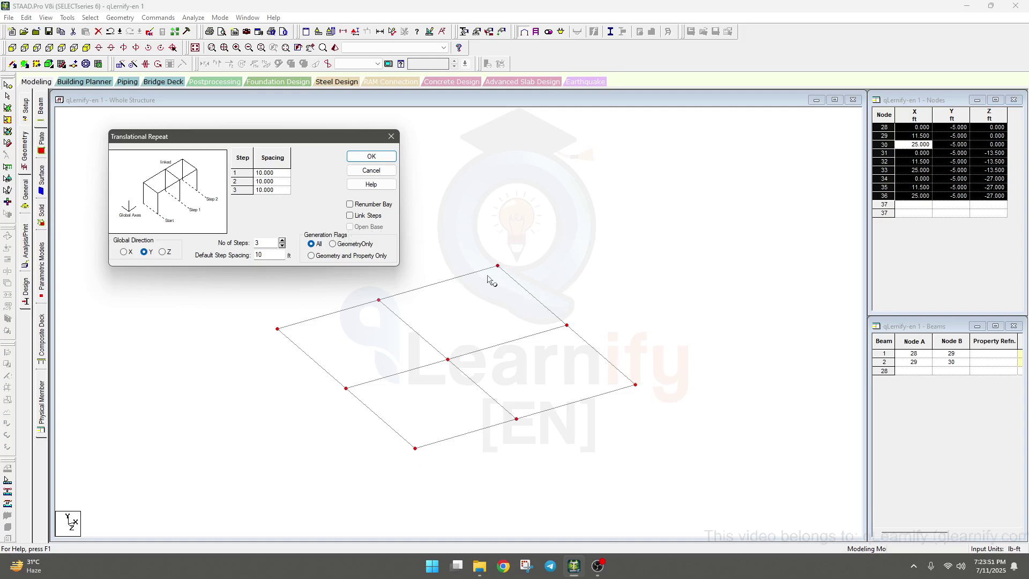
drag(284, 137, 262, 121)
click(330, 200)
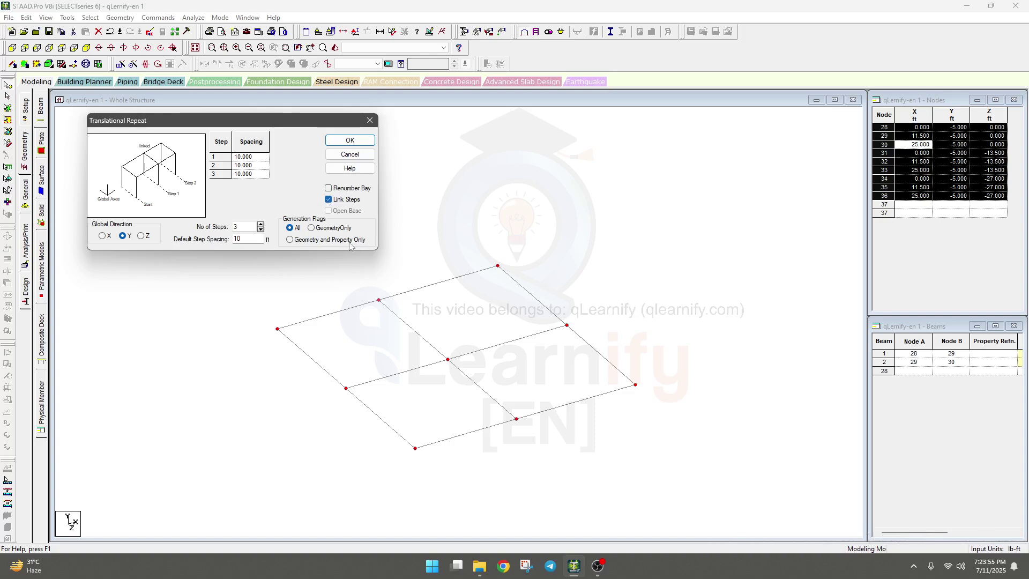
click(351, 141)
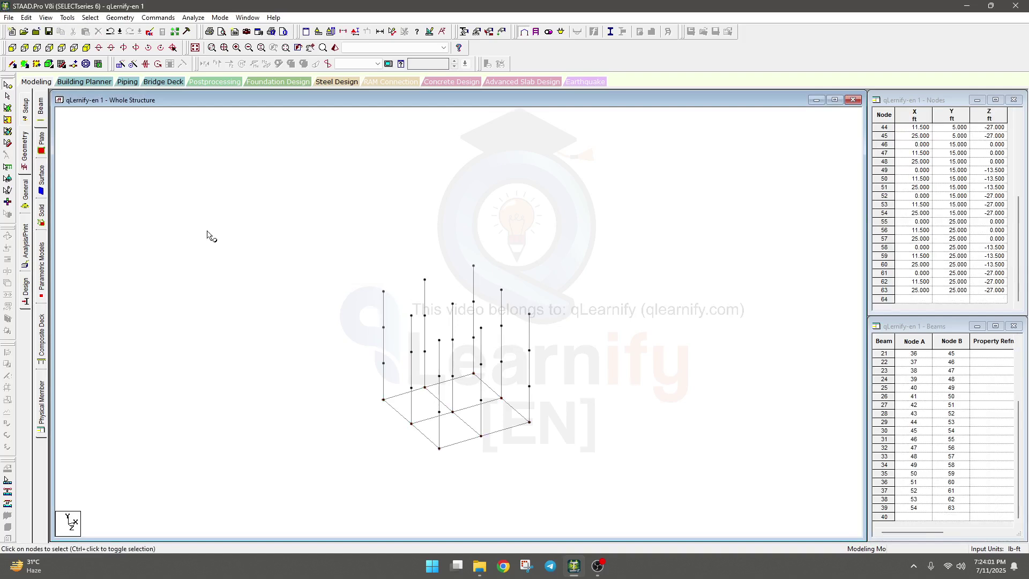
Step: Select all nodes on the three levels above the base and connect them with beams along the X axis
click(13, 48)
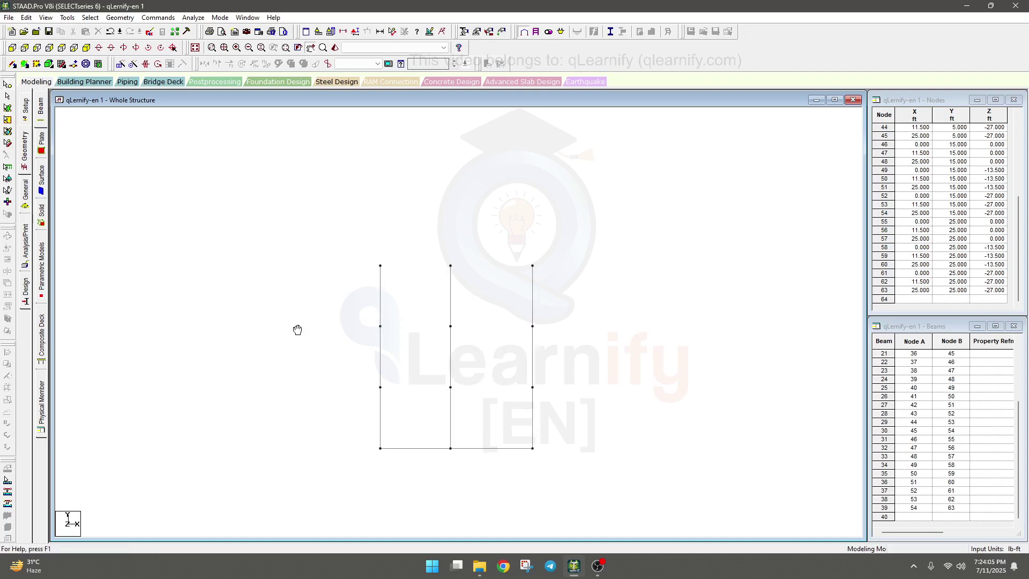
middle_drag(296, 327, 289, 298)
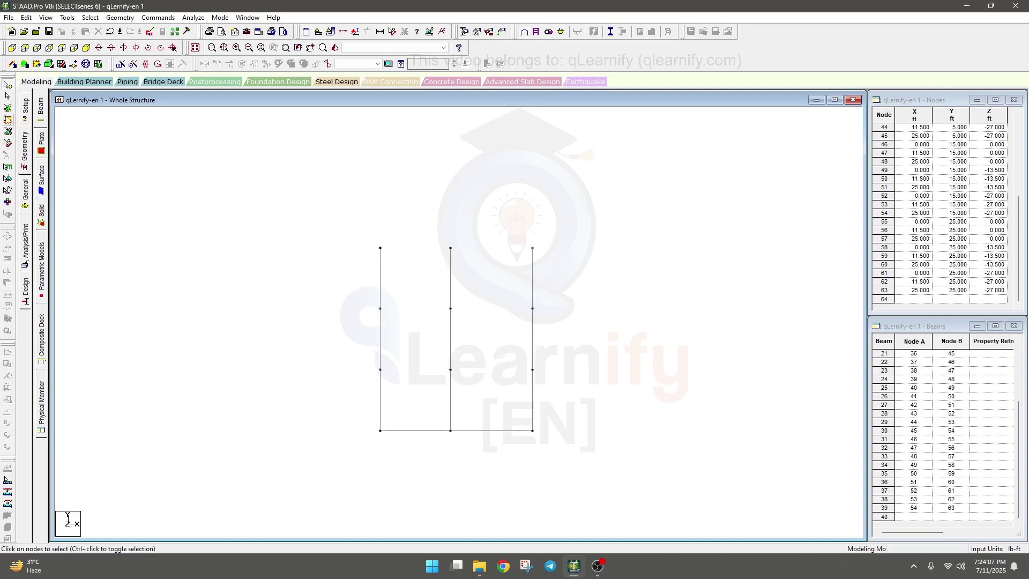
click(7, 86)
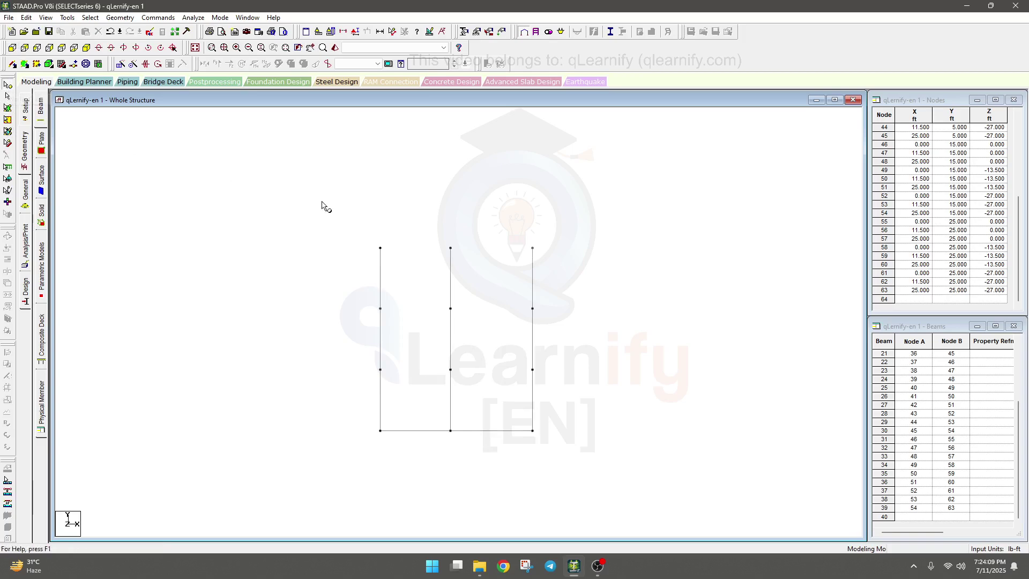
drag(315, 198, 562, 401)
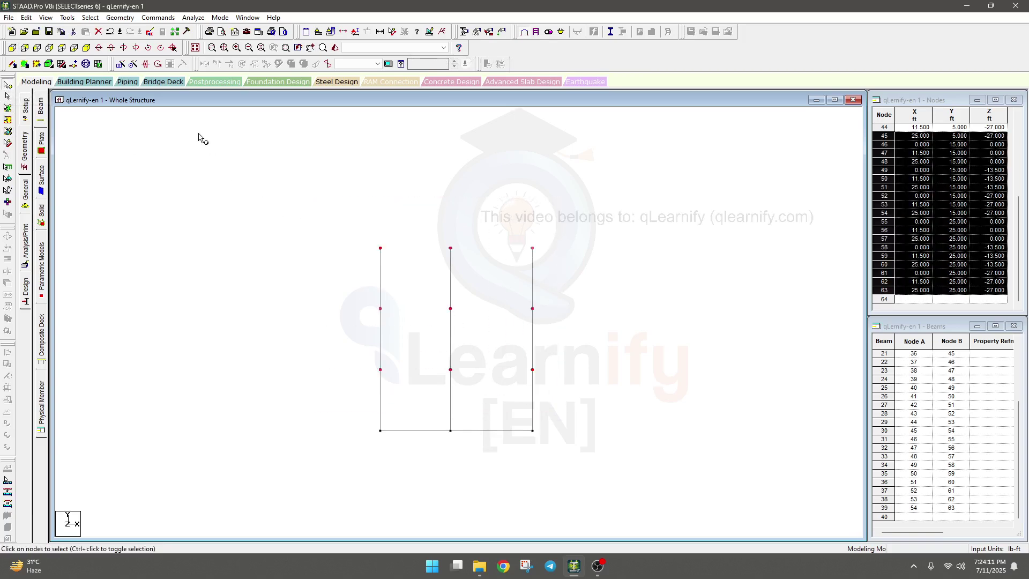
click(87, 48)
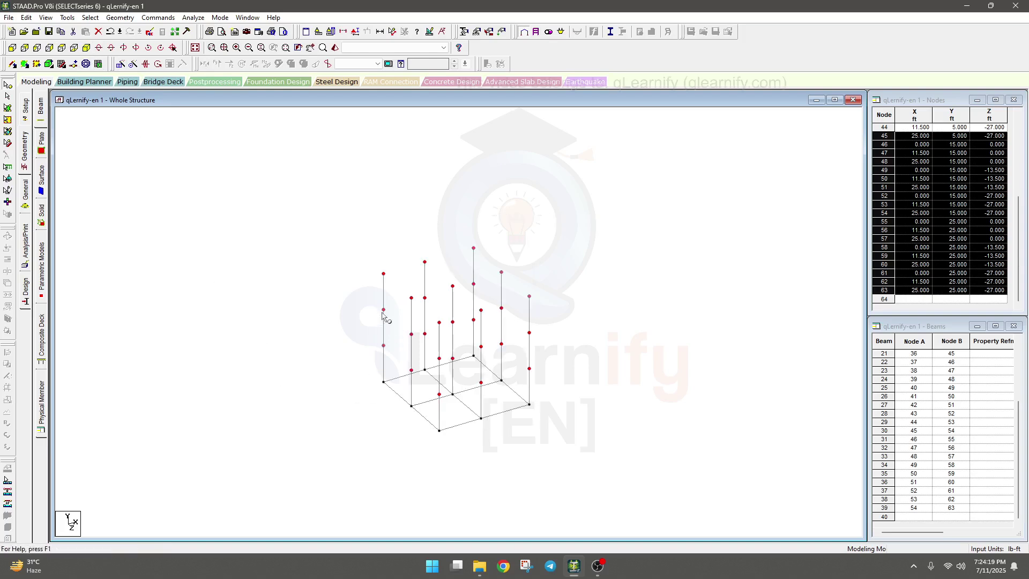
click(119, 17)
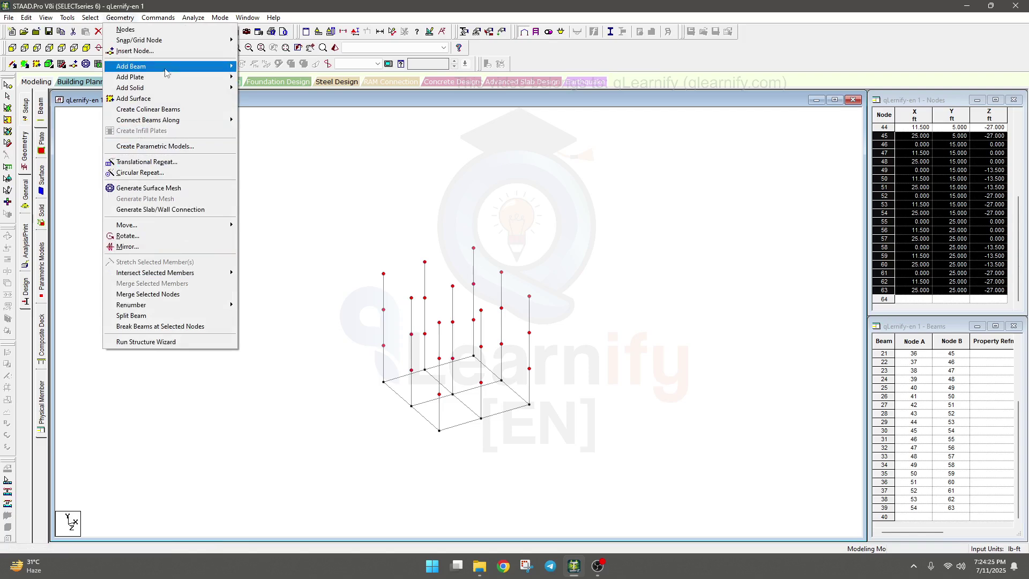
mouse_move(175, 121)
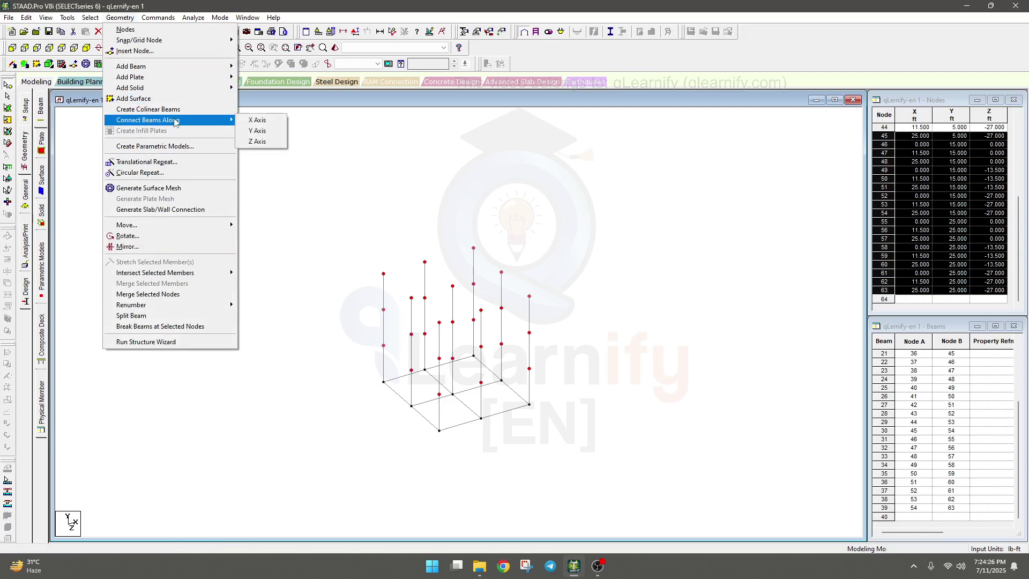
click(257, 120)
click(545, 305)
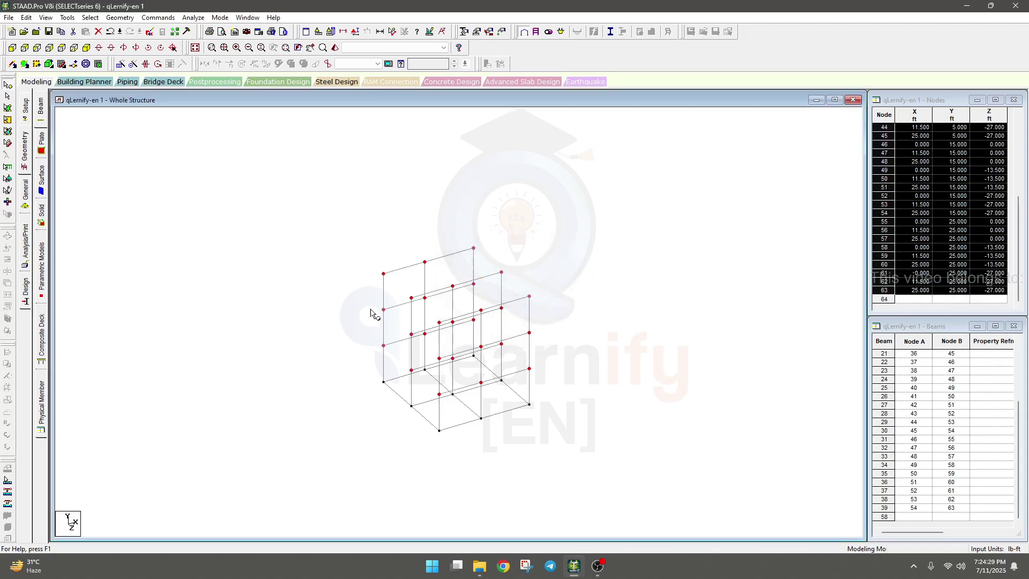
Step: Connect the selected nodes on the three upper levels with beams along the Z axis
click(120, 17)
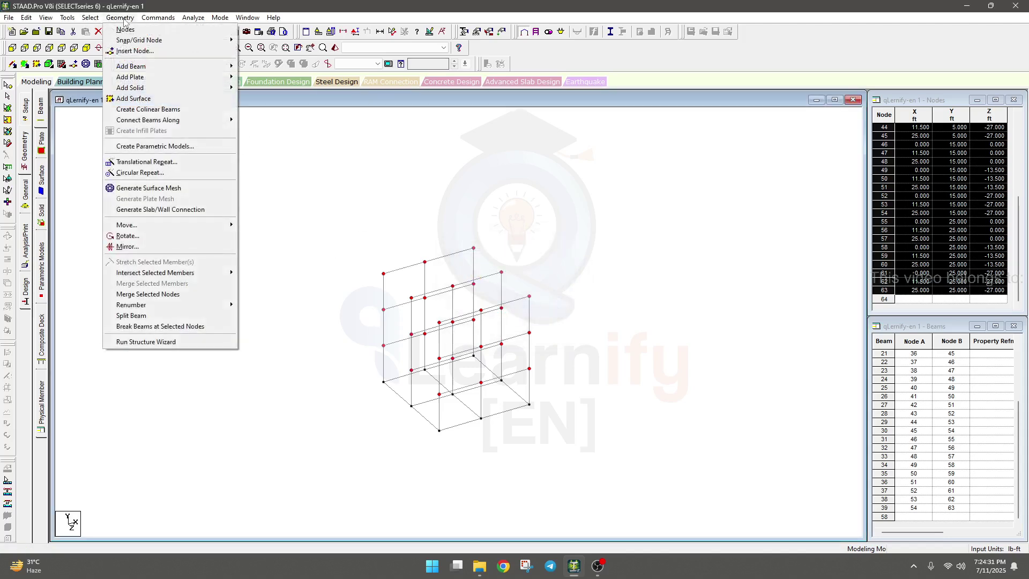
mouse_move(163, 119)
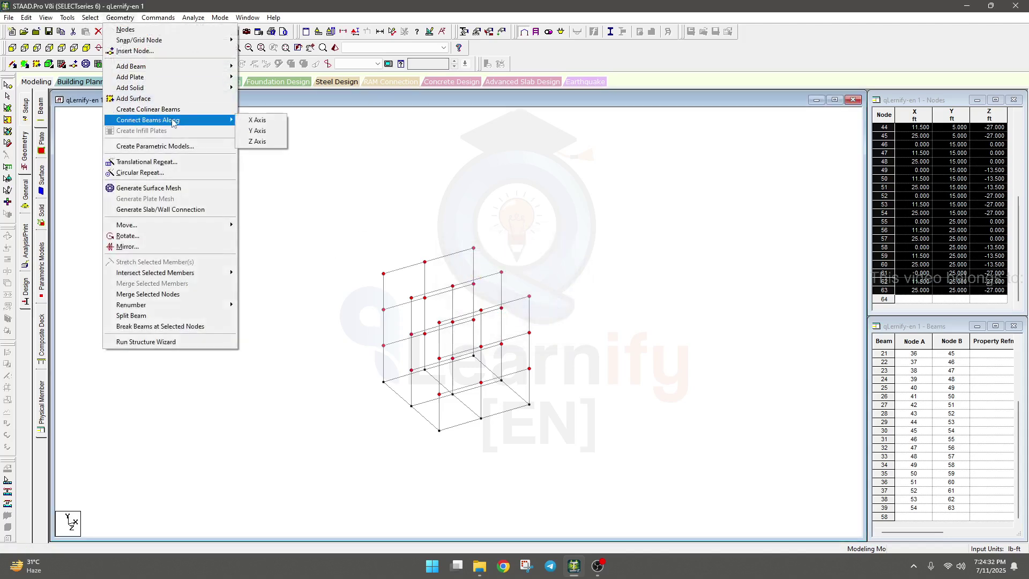
click(259, 141)
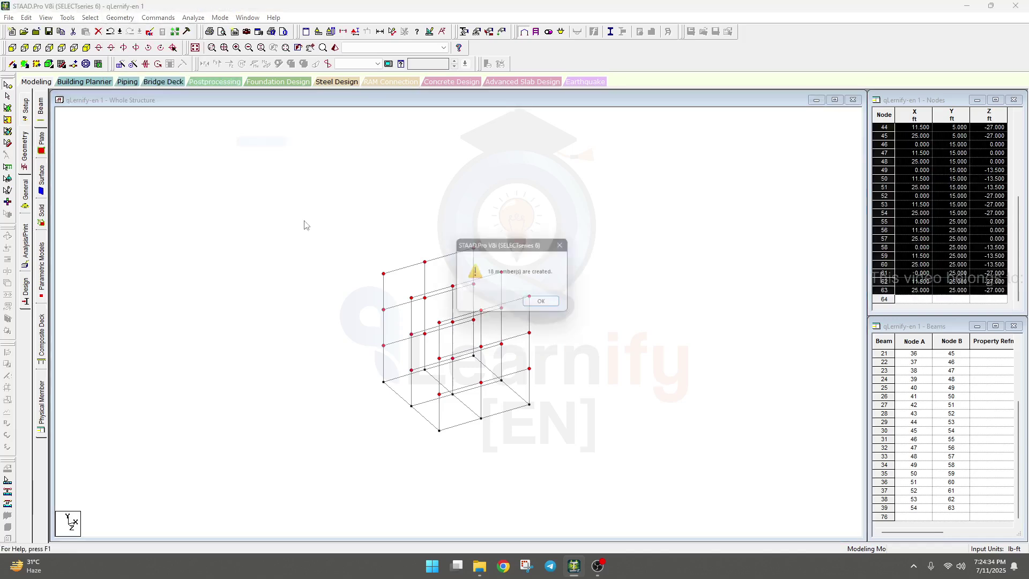
click(544, 310)
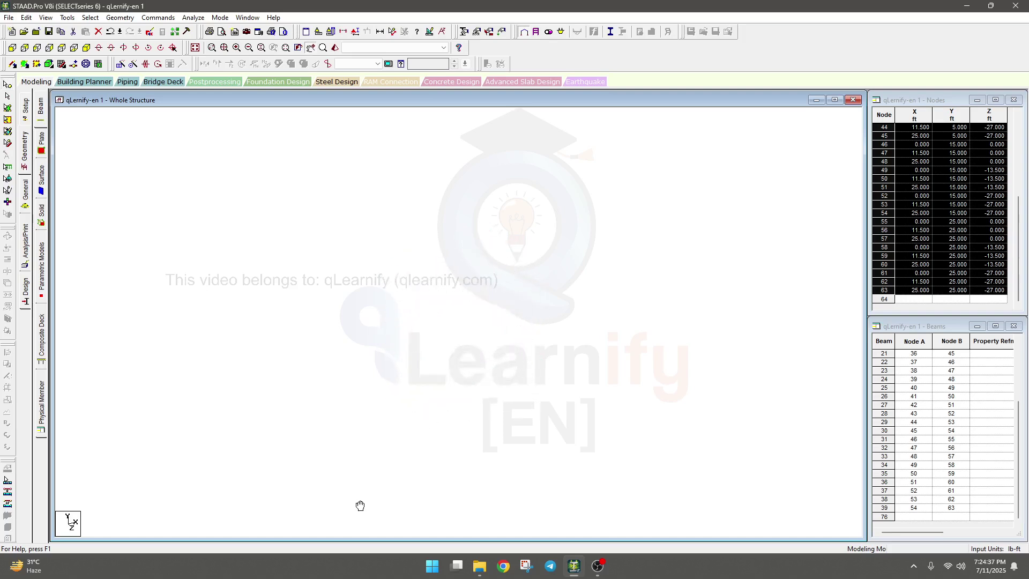
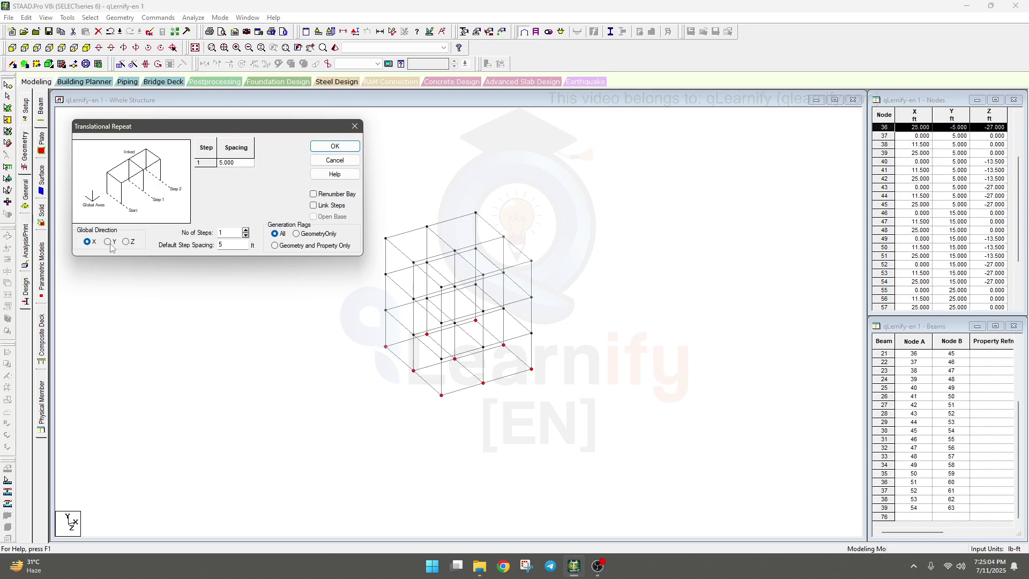
Step: Repeat the selected base nodes once along the Y direction with a step spacing of -4 ft and linked steps
click(219, 245)
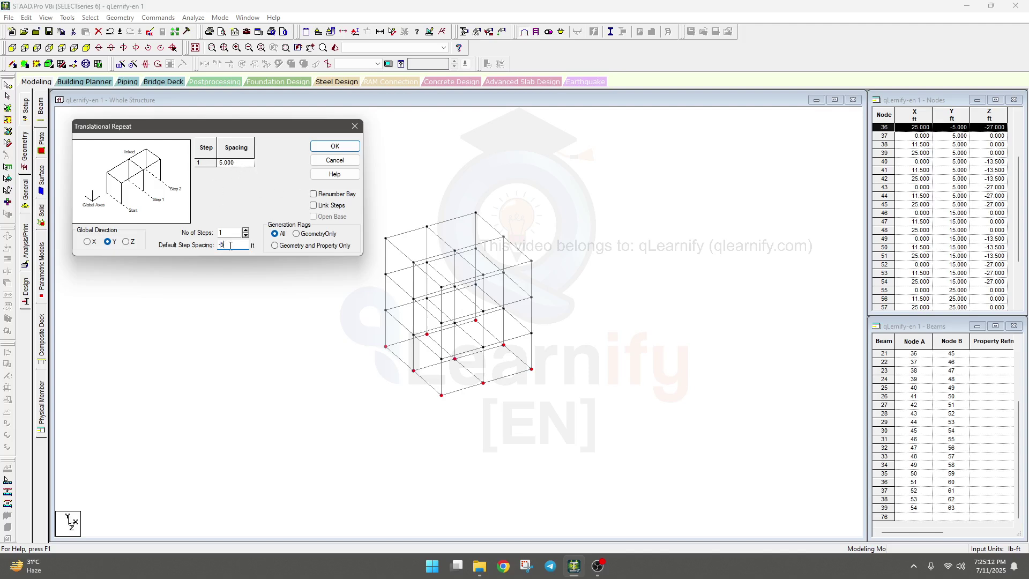
key(Tab)
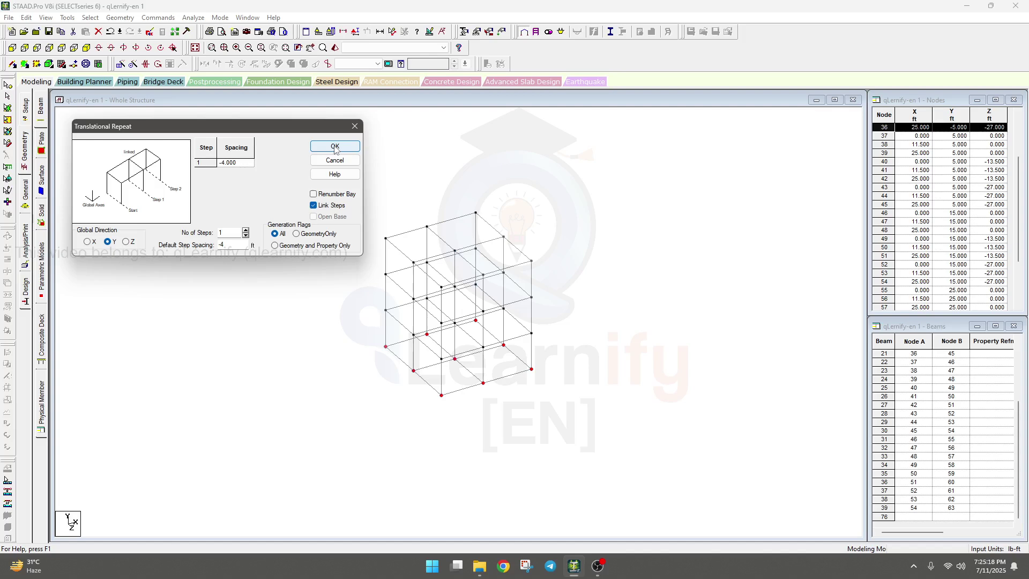
click(314, 205)
click(335, 145)
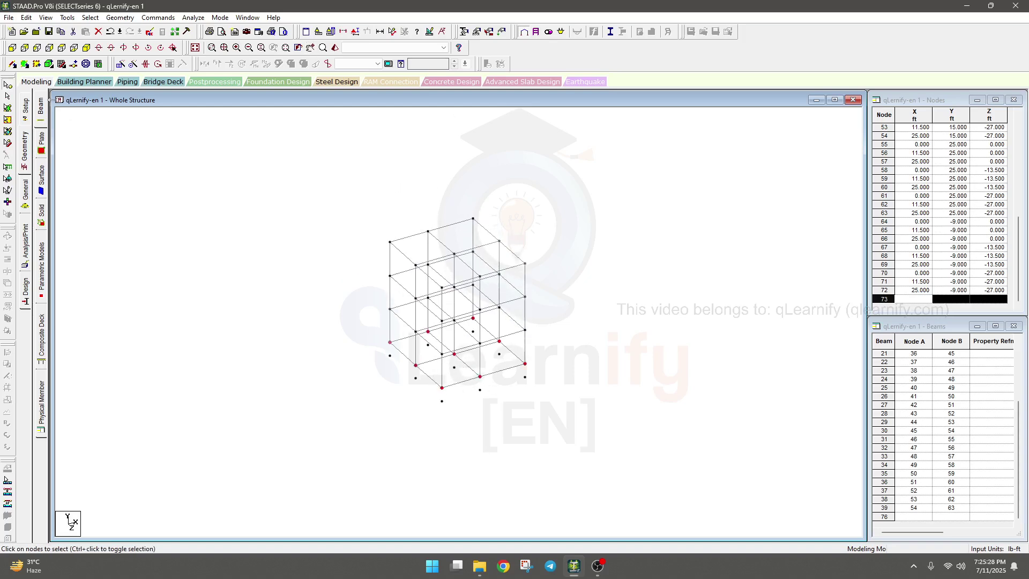
Step: Select the nine lowest nodes together with the base nodes and connect them with beams along the Y axis
click(12, 47)
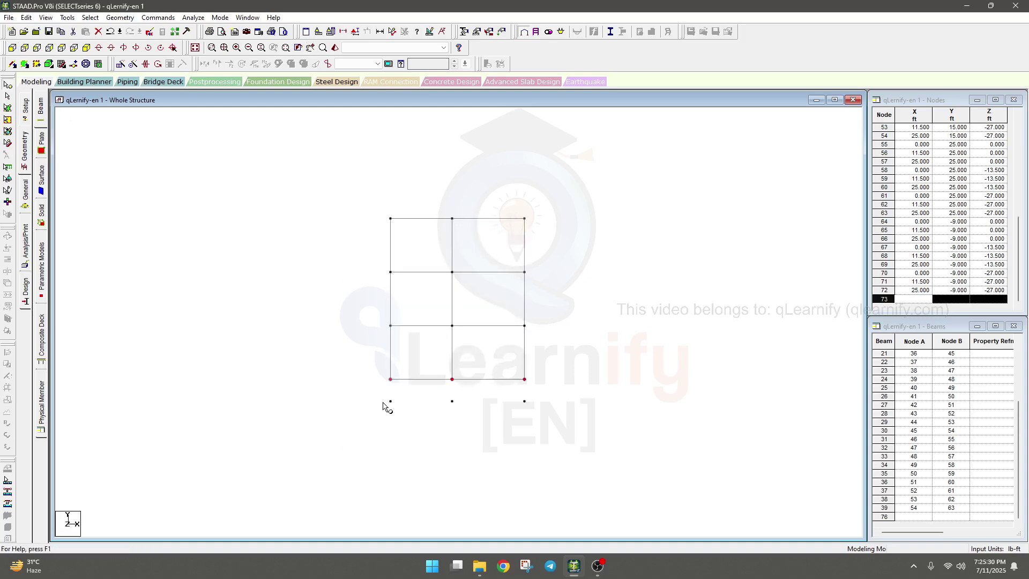
drag(380, 396, 540, 420)
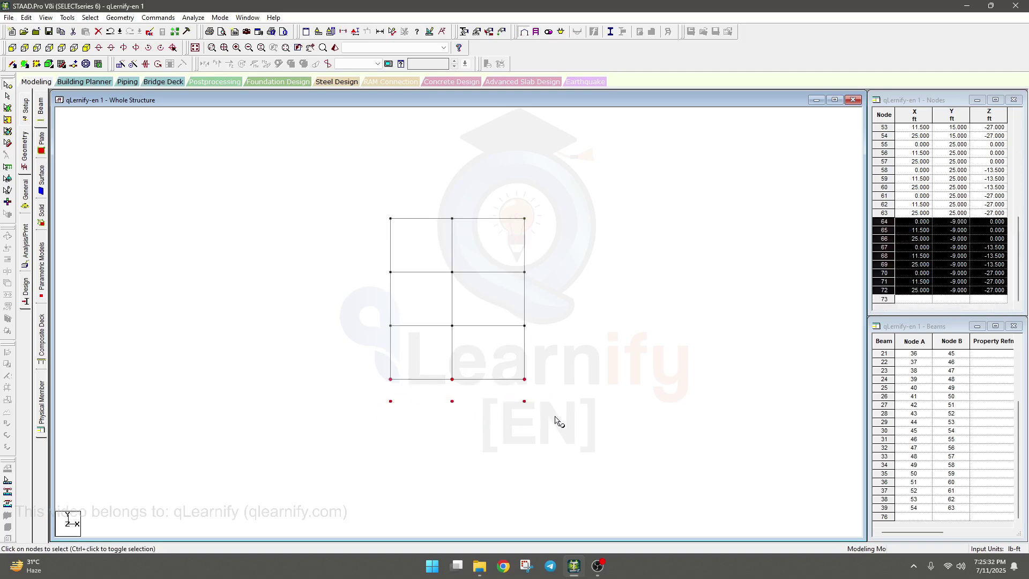
click(86, 47)
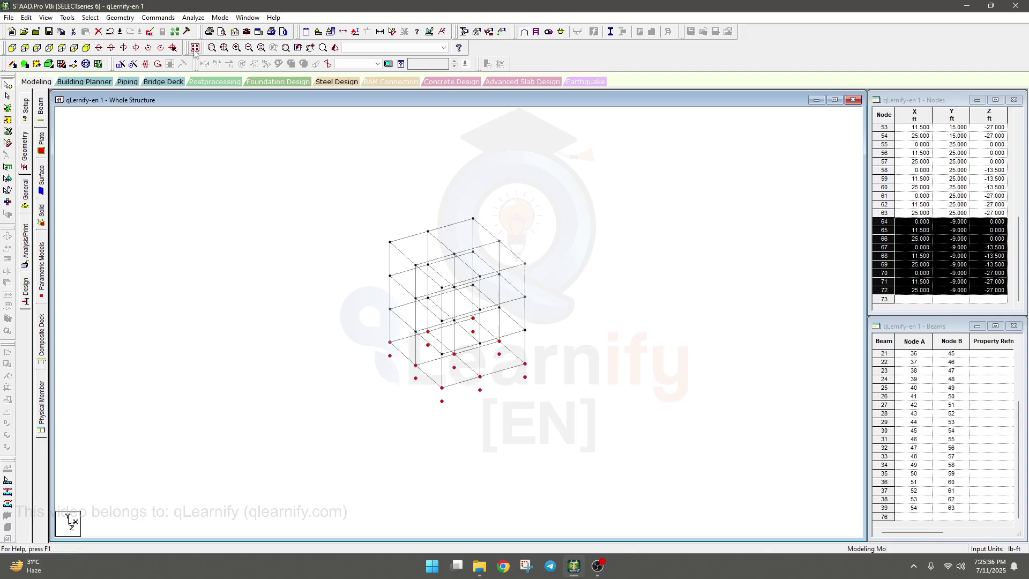
click(126, 21)
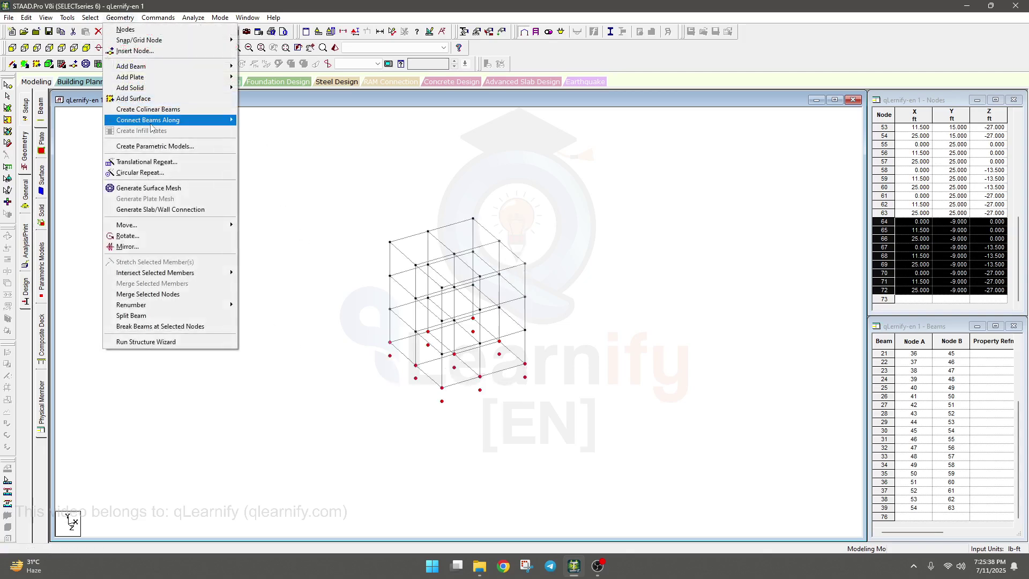
mouse_move(177, 120)
click(261, 132)
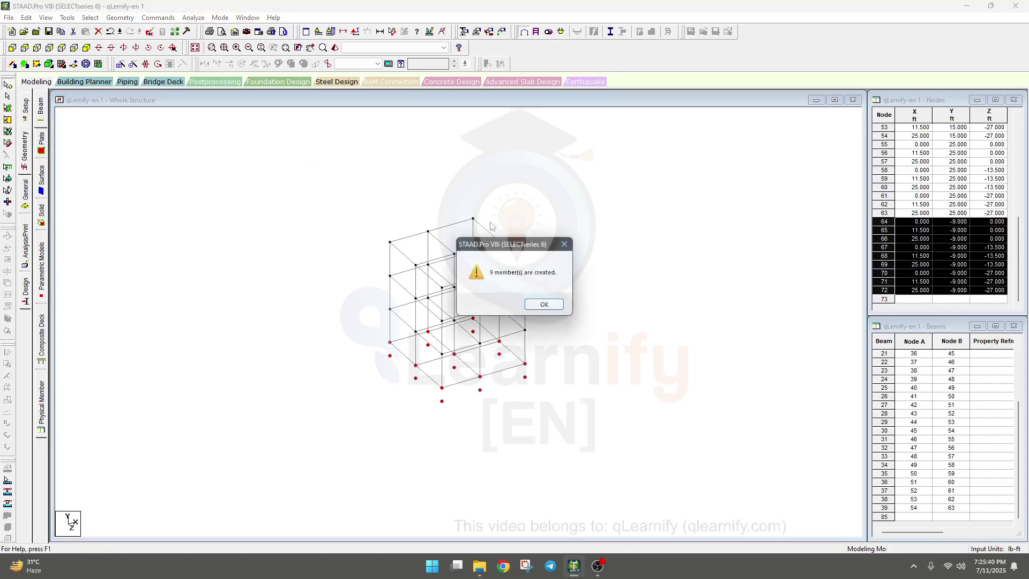
drag(503, 247, 223, 244)
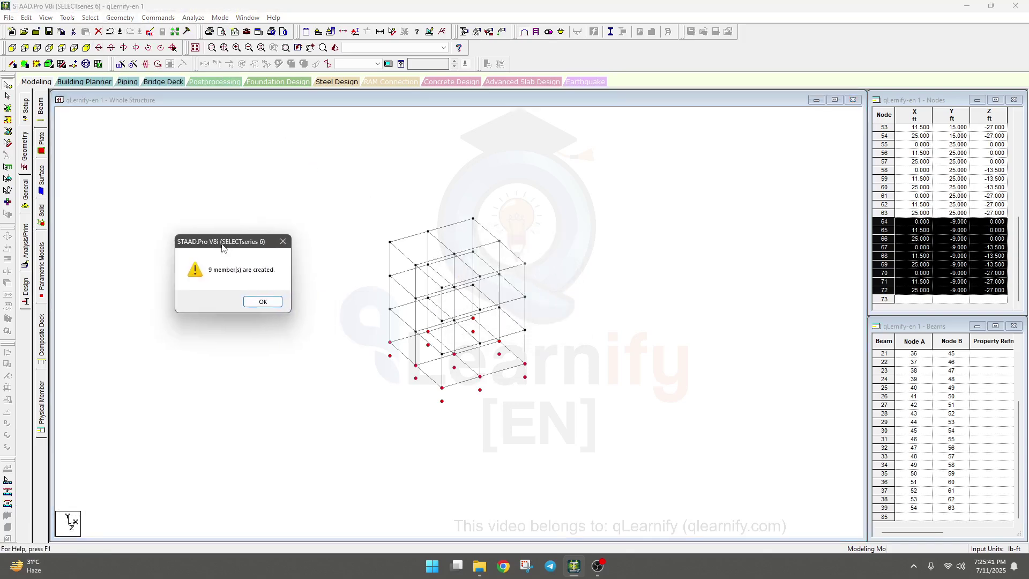
click(263, 302)
click(444, 449)
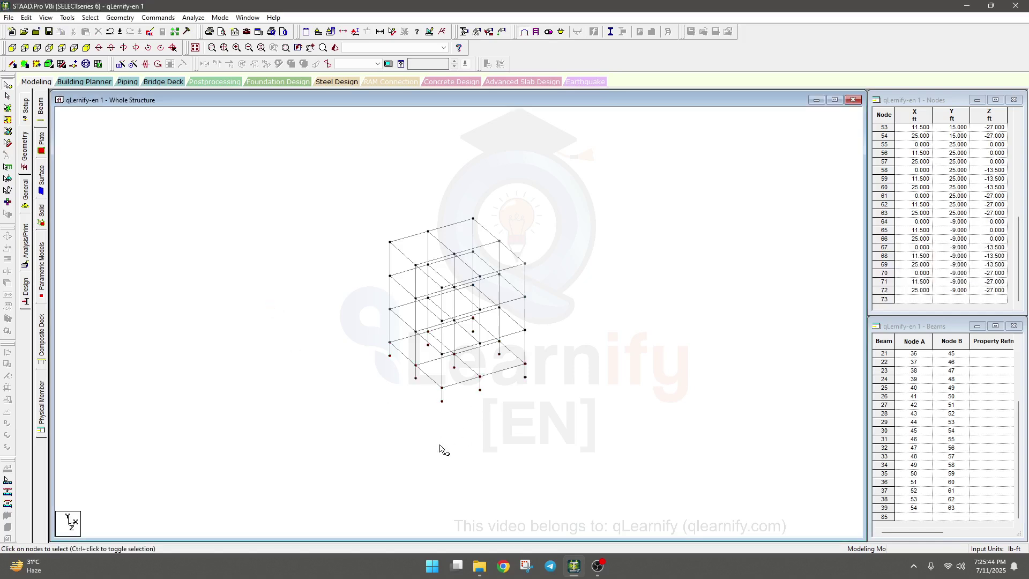
Step: Examine the whole frame from several angles in a 3D rendered view, and close that view
click(334, 48)
drag(440, 384, 481, 389)
drag(652, 358, 560, 363)
drag(471, 390, 508, 368)
drag(654, 213, 544, 150)
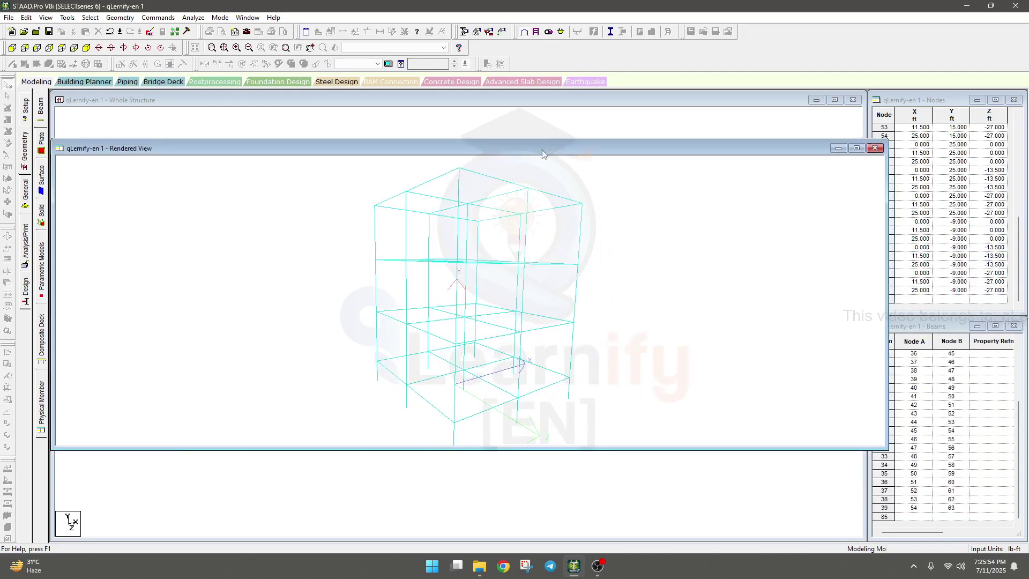
click(875, 149)
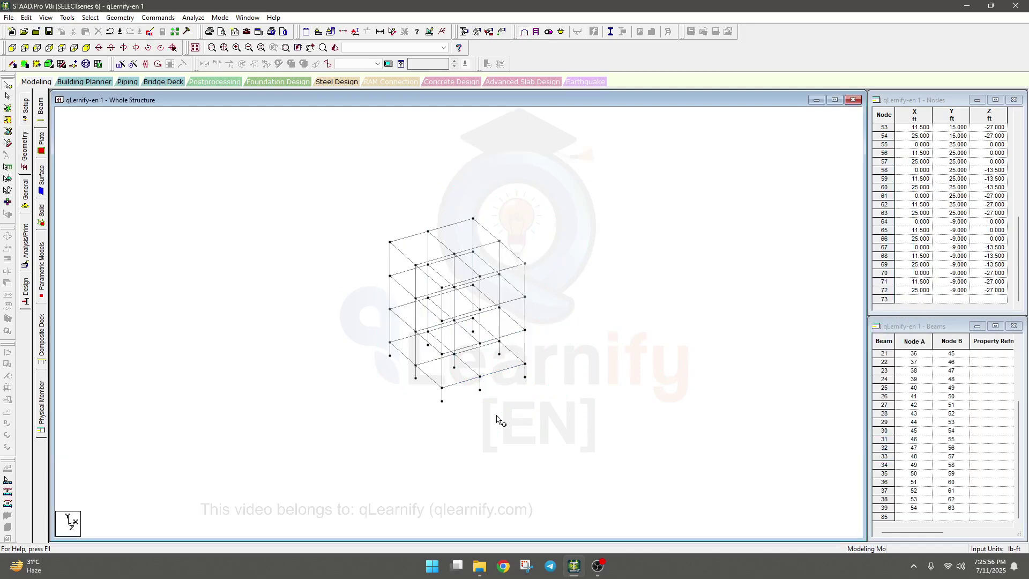
drag(551, 427, 546, 446)
key(Escape)
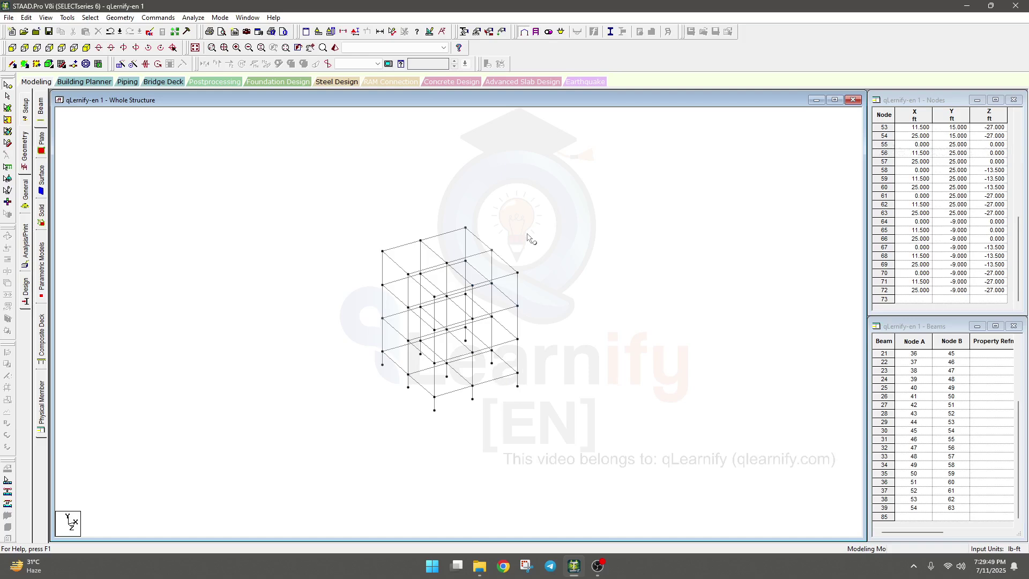
scroll(529, 237, up, 2)
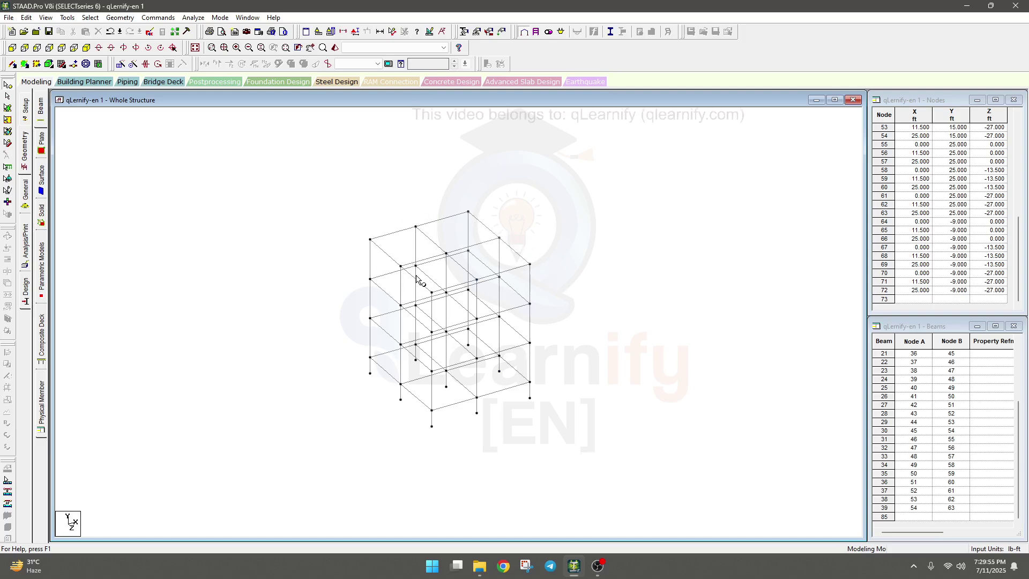
click(446, 253)
middle_drag(541, 243, 534, 243)
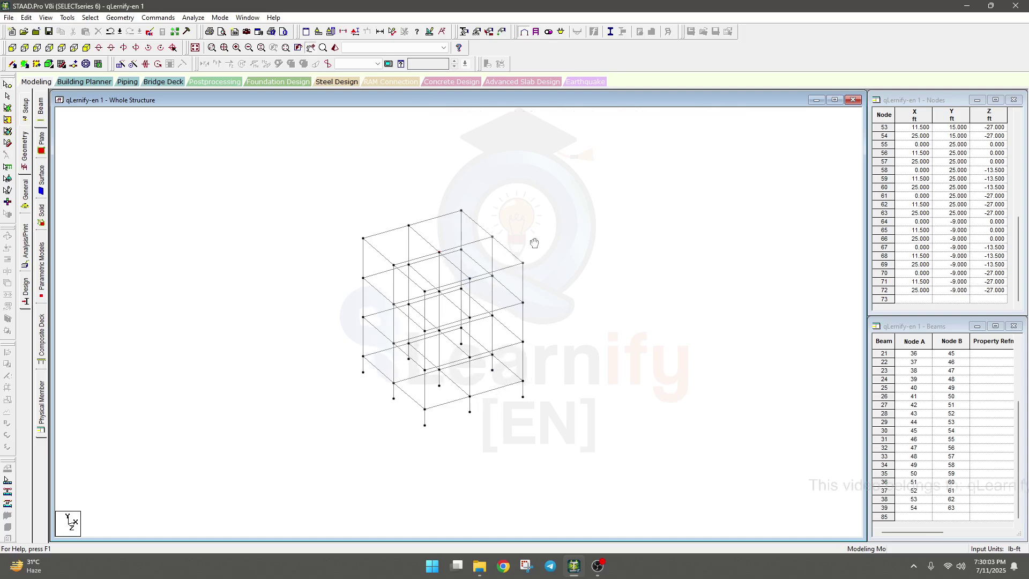
Step: Open the section properties for the whole structure and view the American W Shape profile tables
click(465, 33)
drag(138, 31, 758, 136)
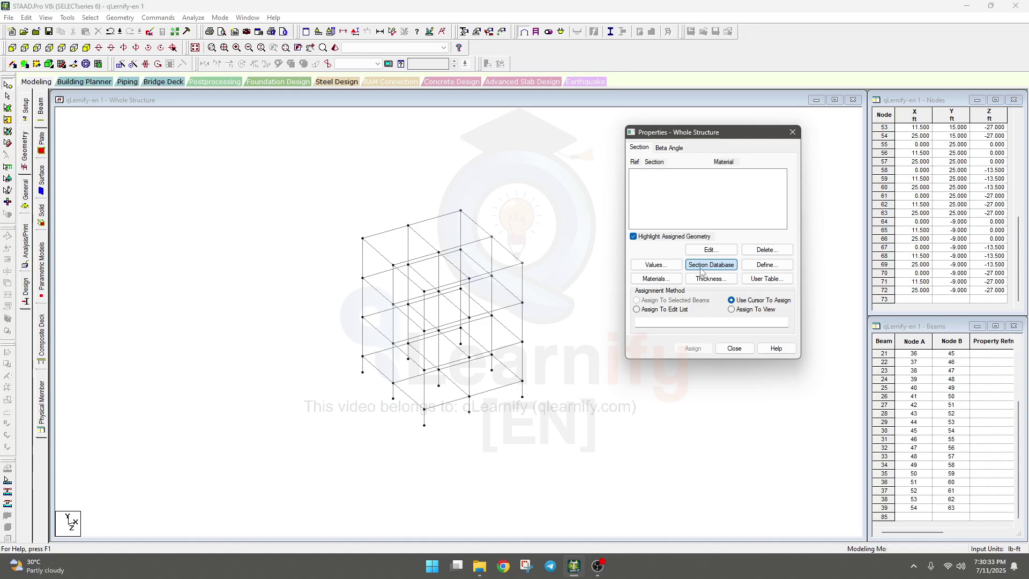
key(Return)
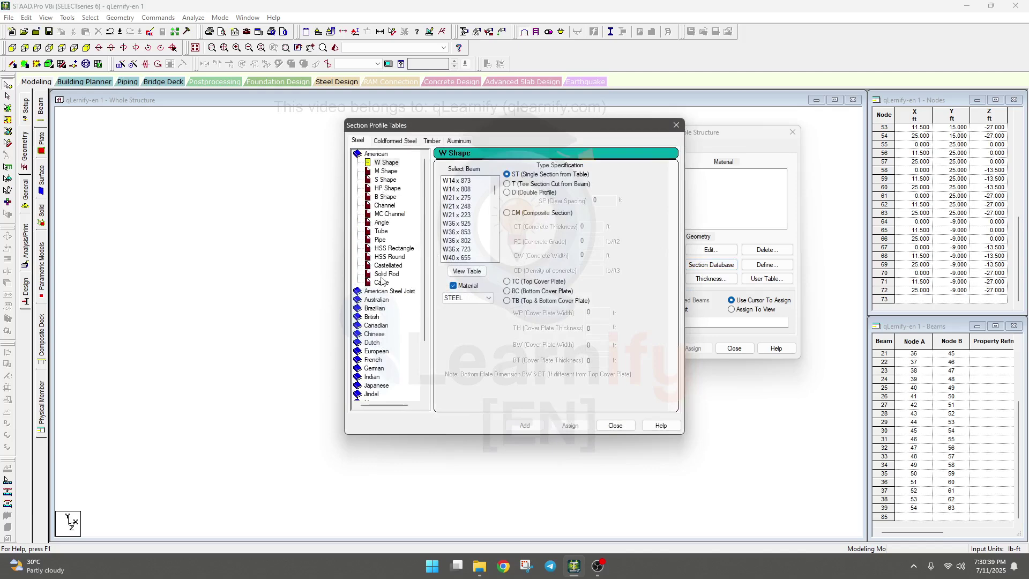
click(675, 125)
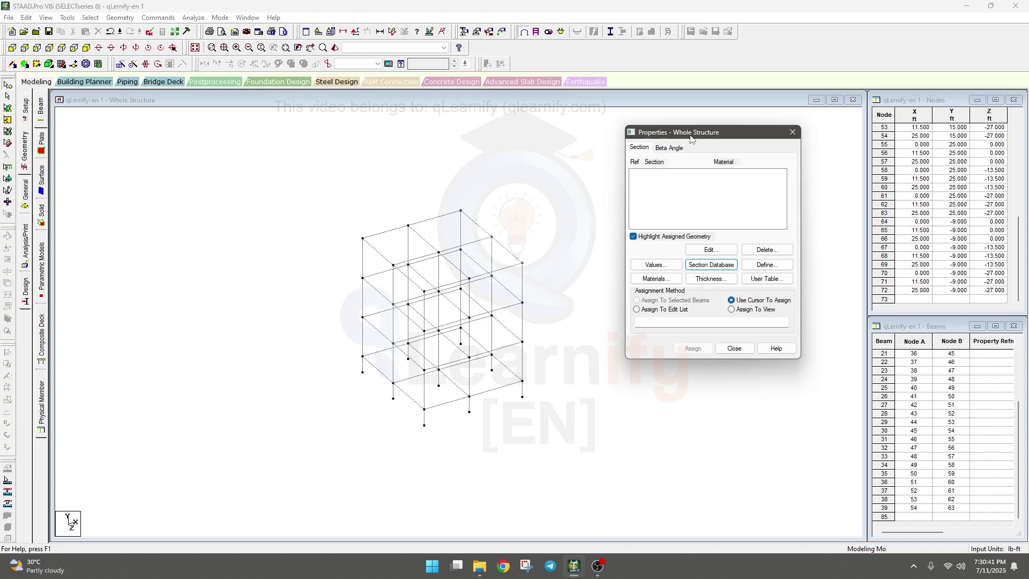
drag(691, 139, 691, 133)
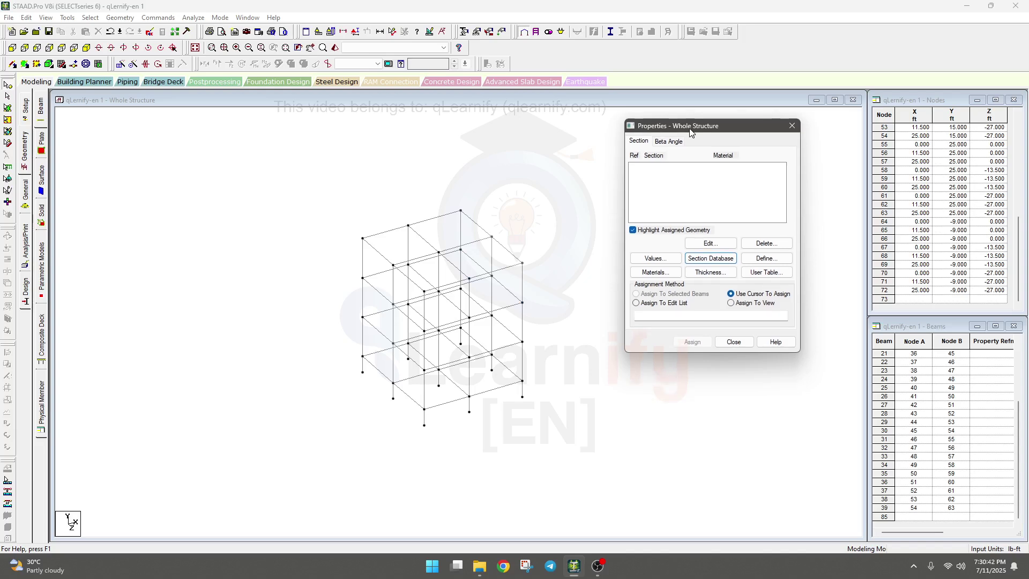
Step: View the materials table and the form for defining a circular section, closing each
click(664, 273)
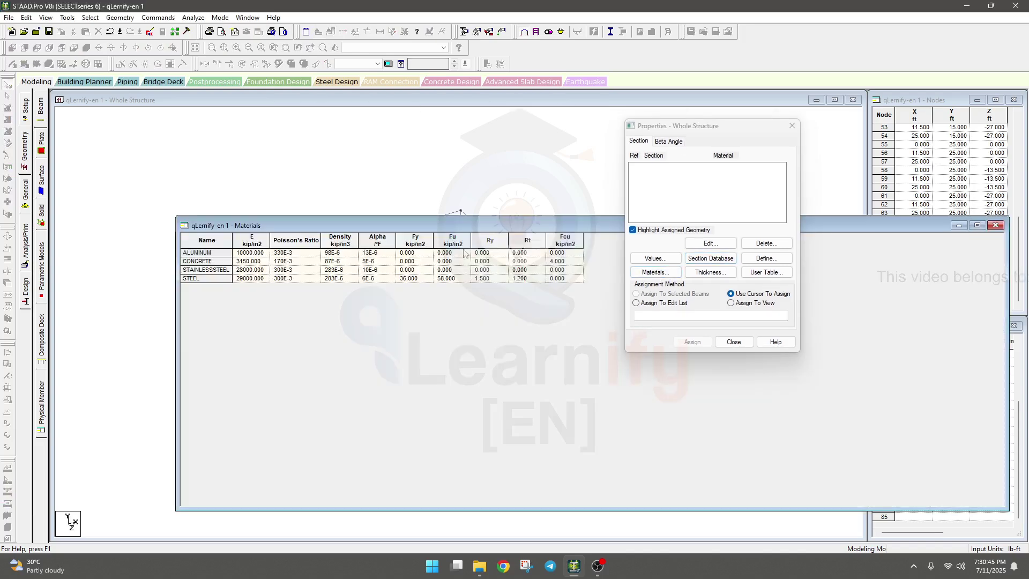
click(995, 226)
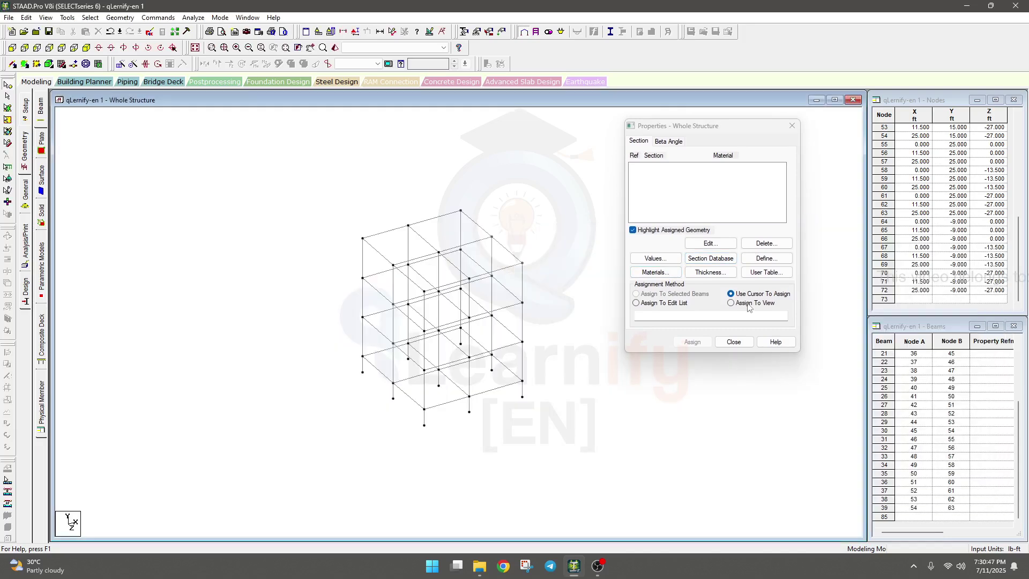
click(764, 258)
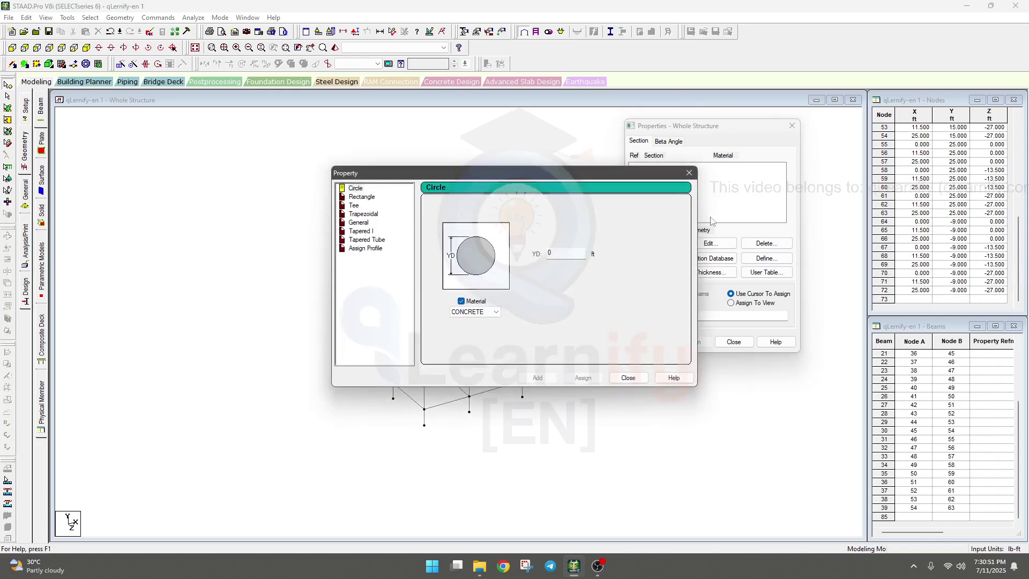
click(689, 173)
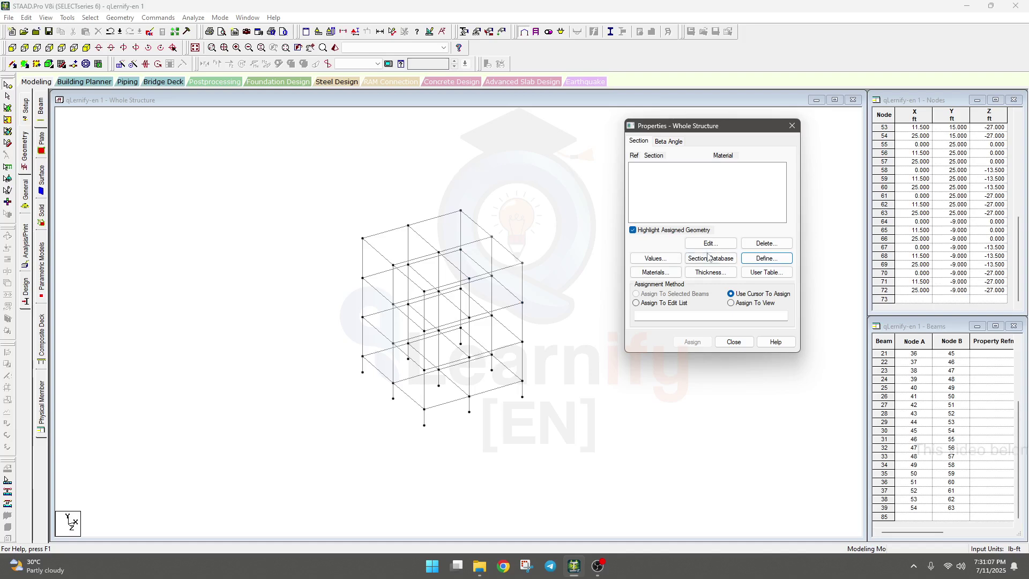
Step: Begin defining a new rectangular section property with CONCRETE as its material
click(766, 259)
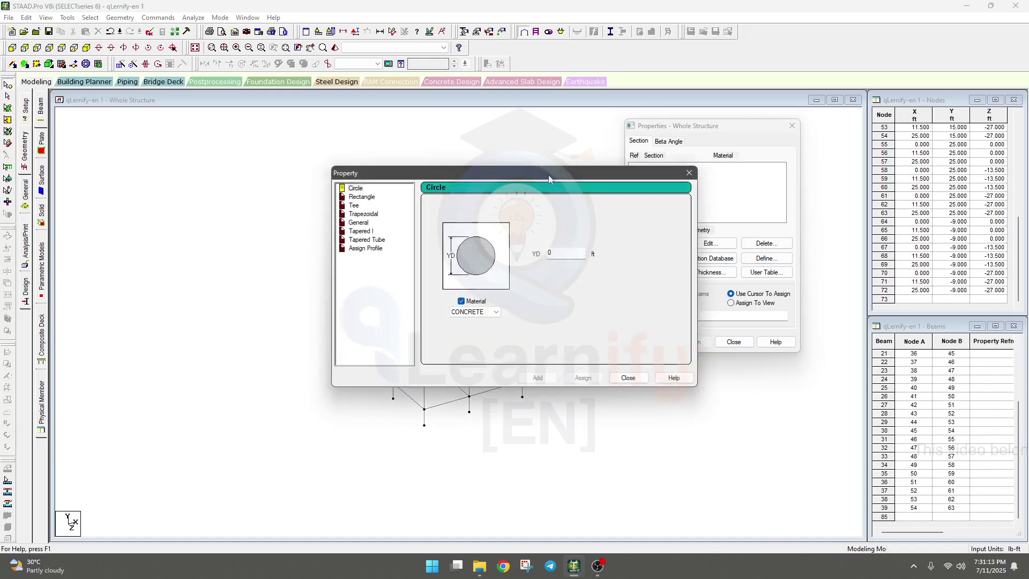
drag(548, 175, 776, 142)
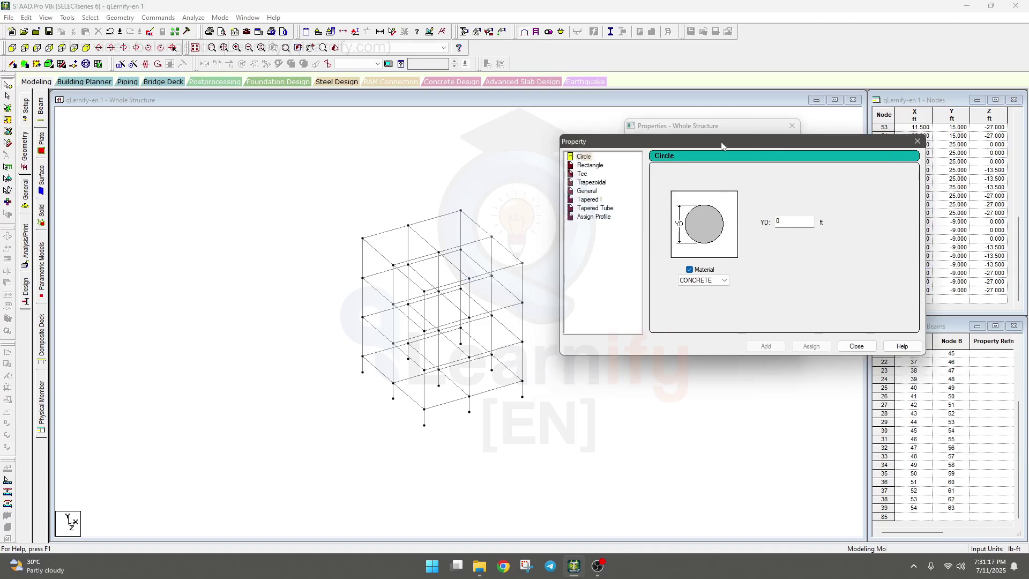
click(596, 167)
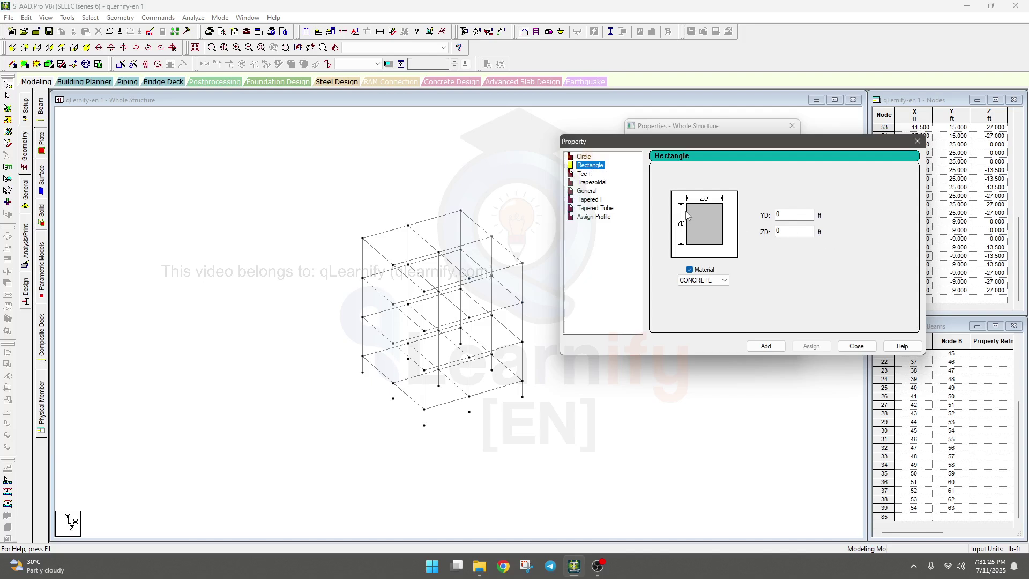
click(705, 281)
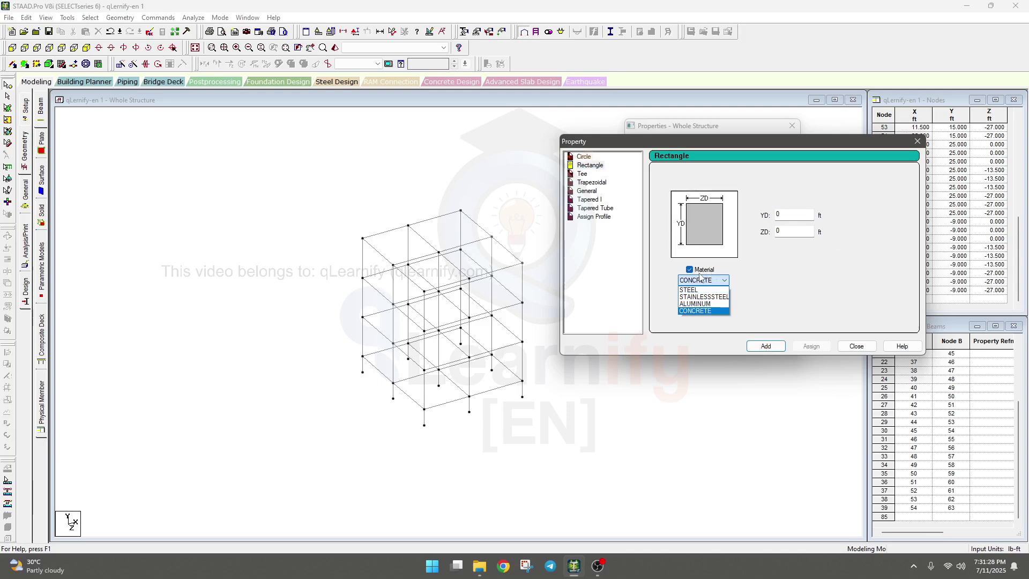
click(705, 314)
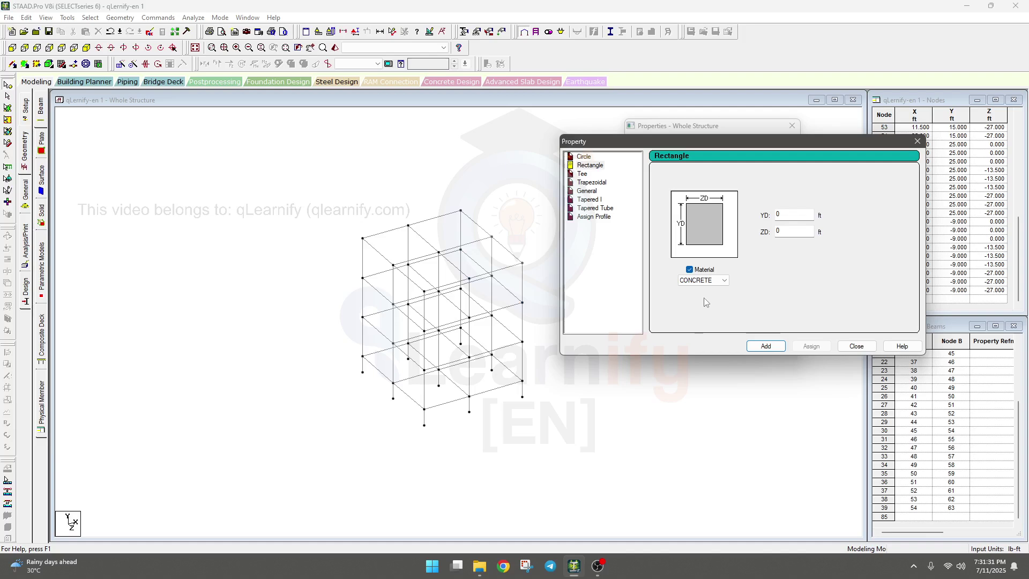
click(705, 282)
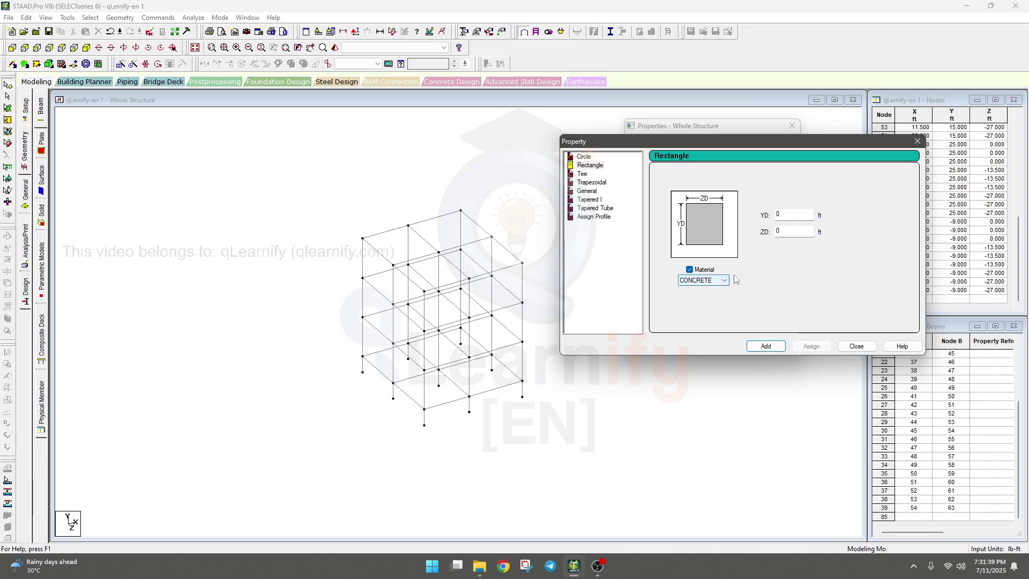
Step: Set the rectangular section's YD to 1.5 ft and its ZD to 0.8333 ft
double_click(787, 214)
text(1.5)
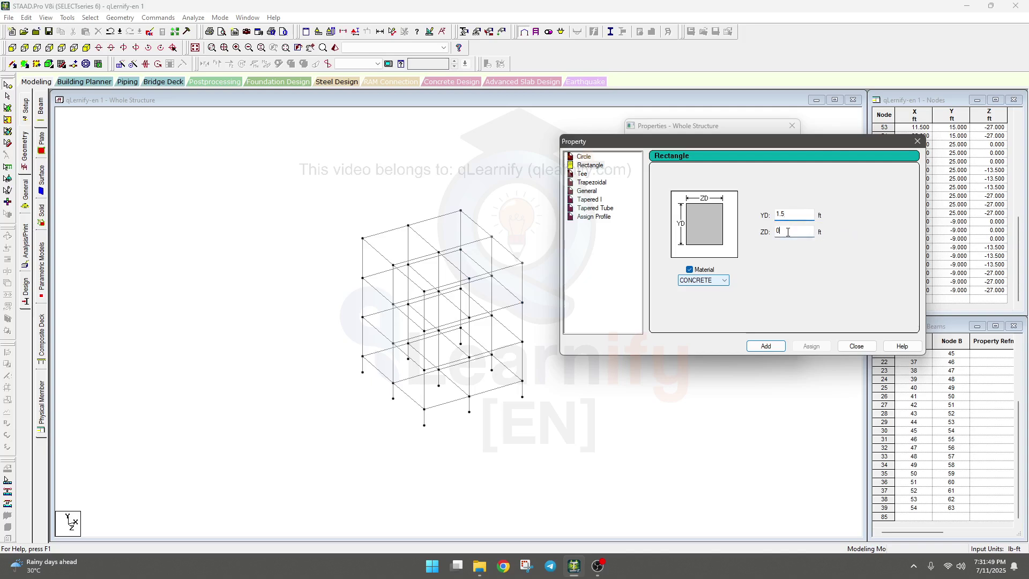
key(Tab)
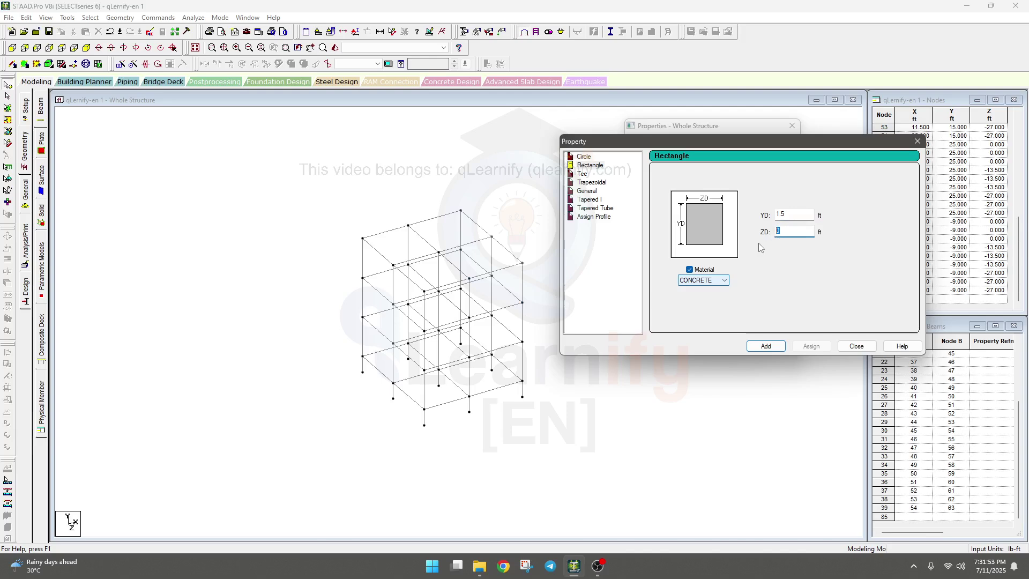
text(80)
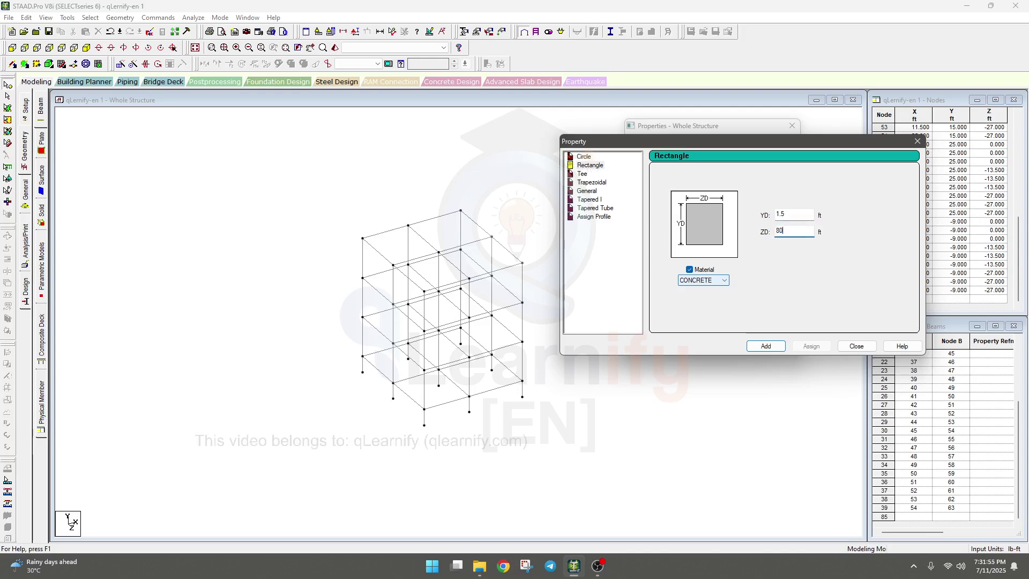
text(0.8333)
Step: Change the rectangular section's ZD to 10
double_click(801, 232)
click(805, 232)
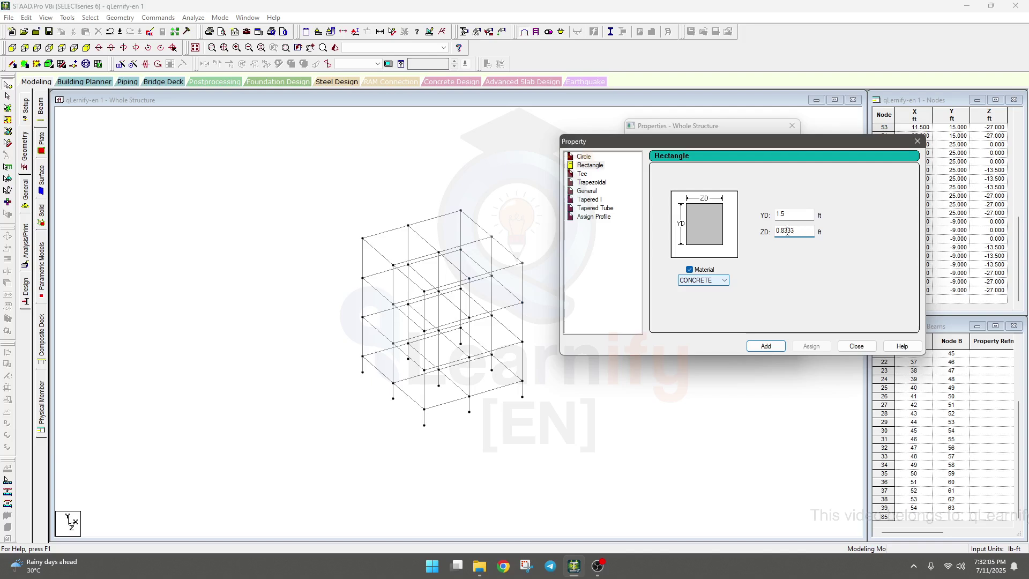
drag(805, 230, 753, 231)
text(10)
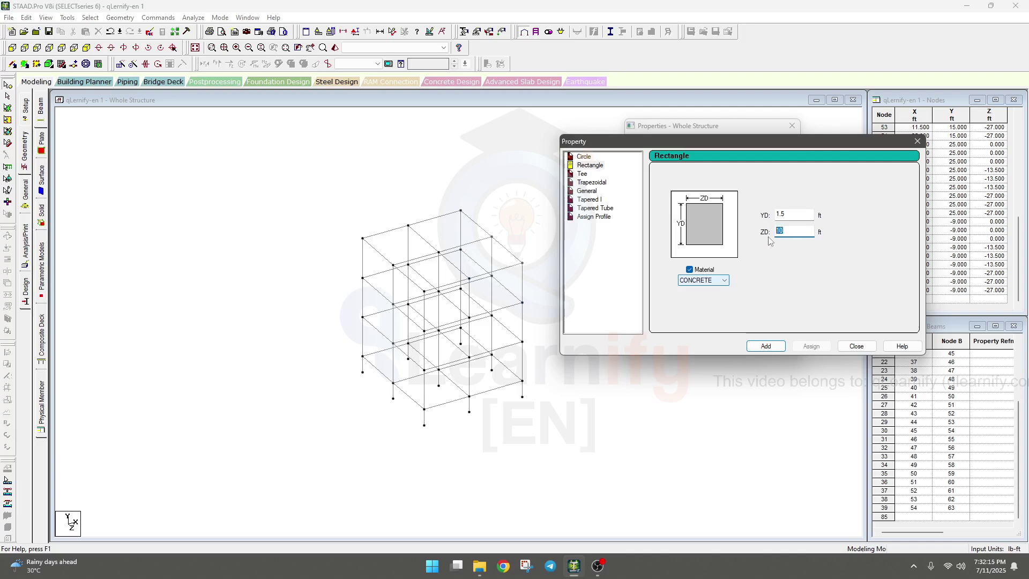
Step: Set the rectangular section's ZD to 0.8333 ft and add the section to the properties list
text(.8333)
click(766, 346)
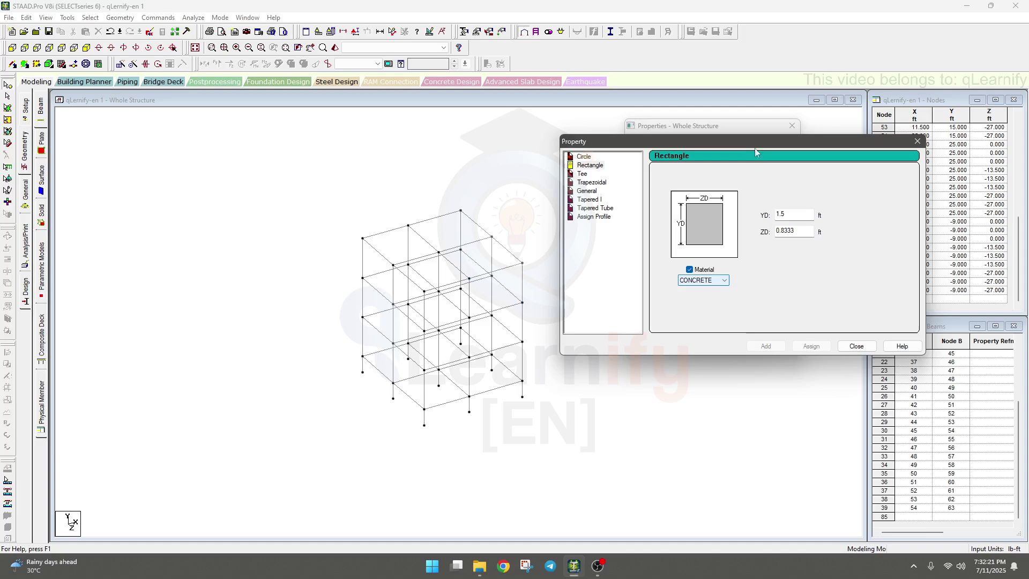
drag(753, 139, 414, 118)
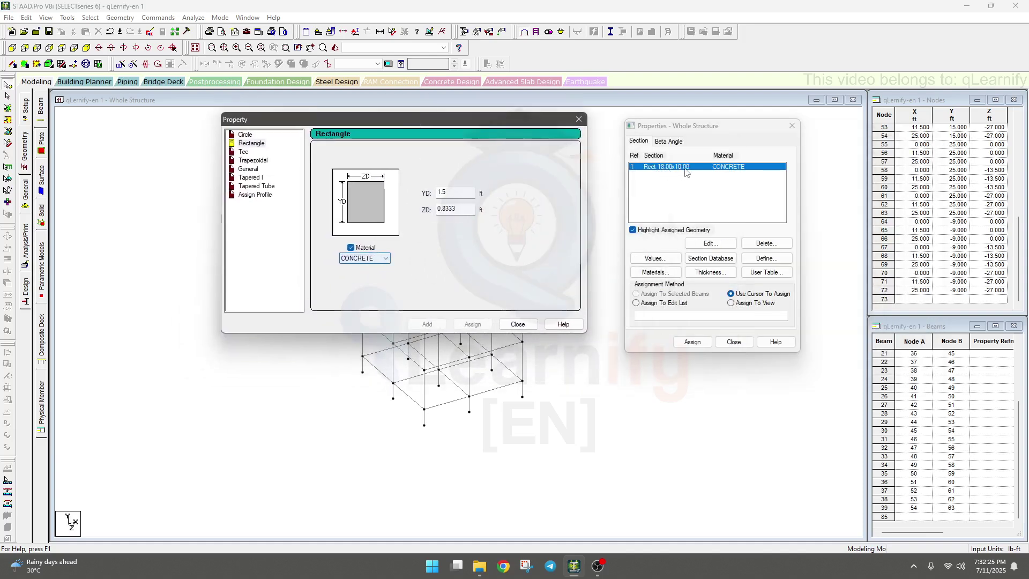
Step: Add a second rectangular CONCRETE section with YD 1 ft and ZD 1 ft, and finish defining sections
double_click(439, 194)
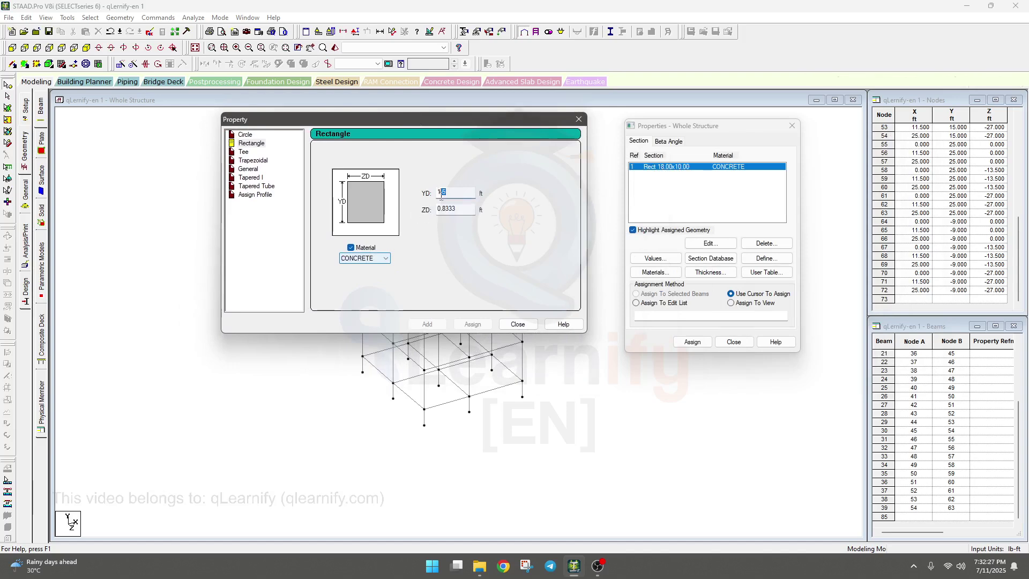
drag(439, 196, 441, 193)
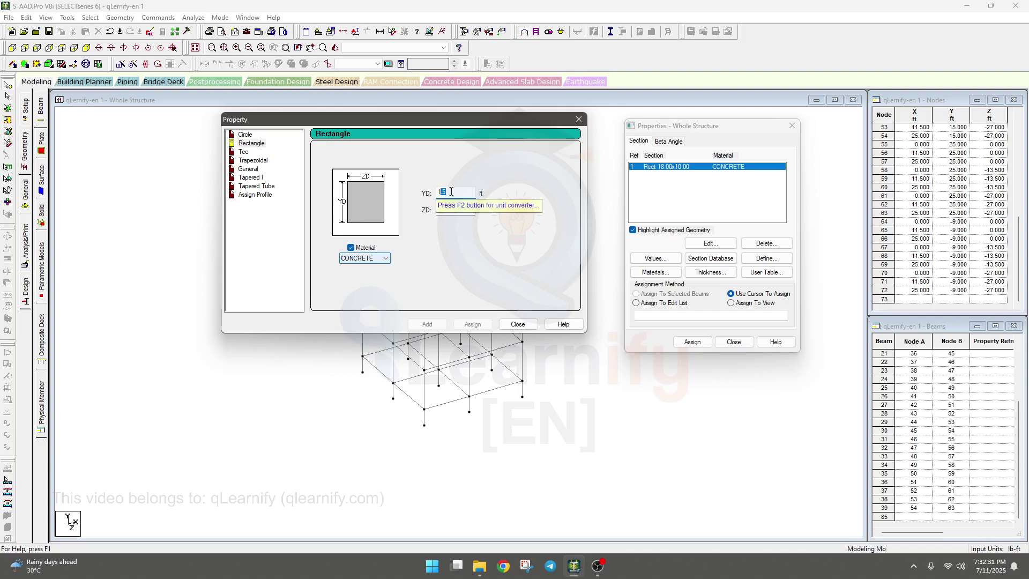
key(BackSpace)
click(445, 208)
double_click(459, 208)
text(1)
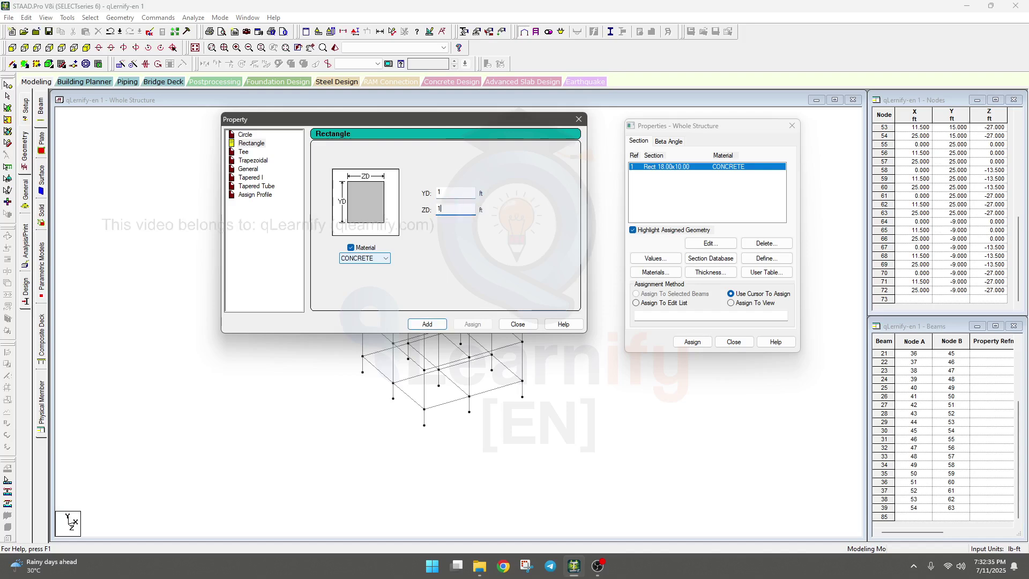
click(437, 324)
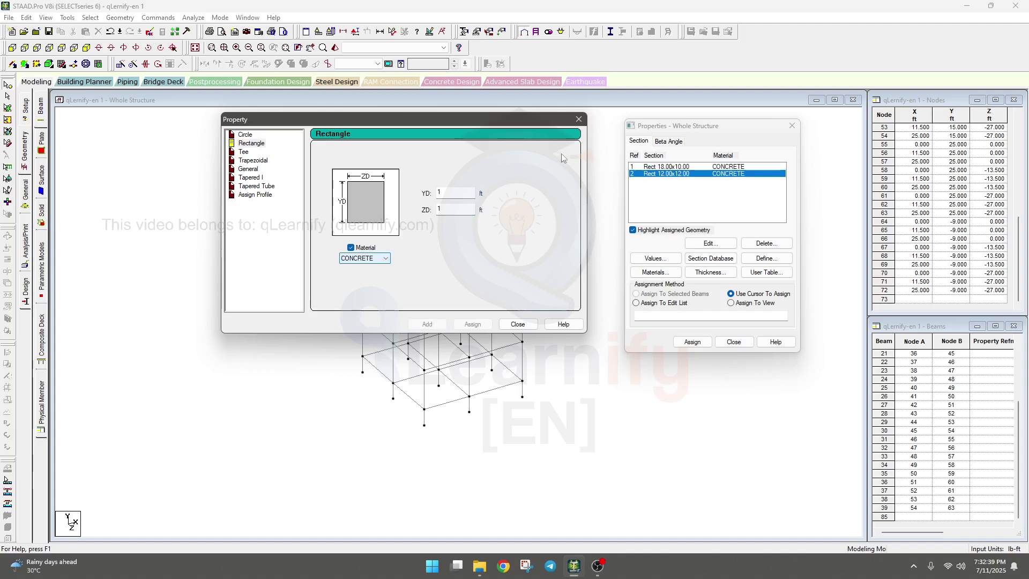
click(517, 326)
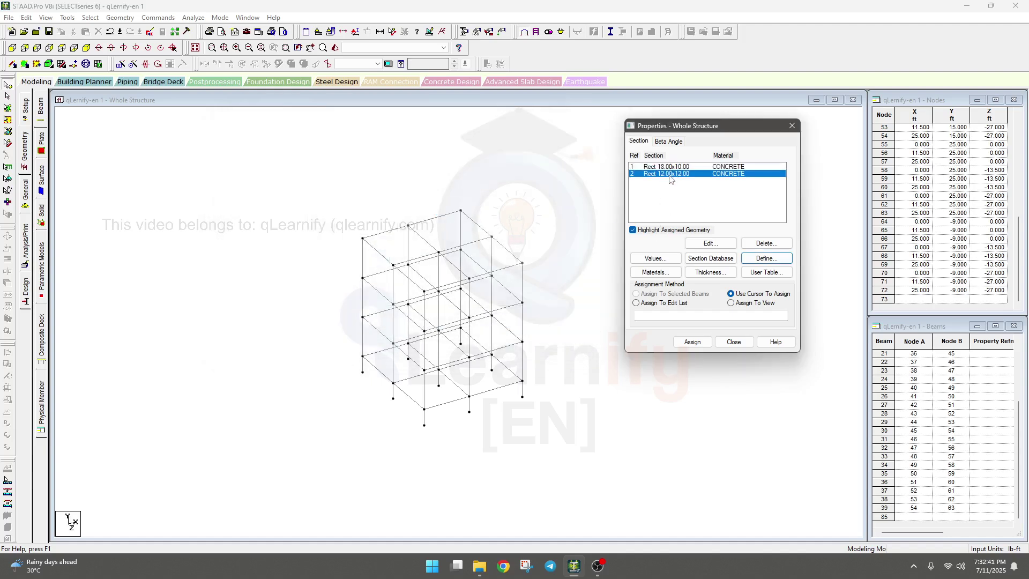
Step: Move the Properties dialog farther away from the frame model
click(656, 167)
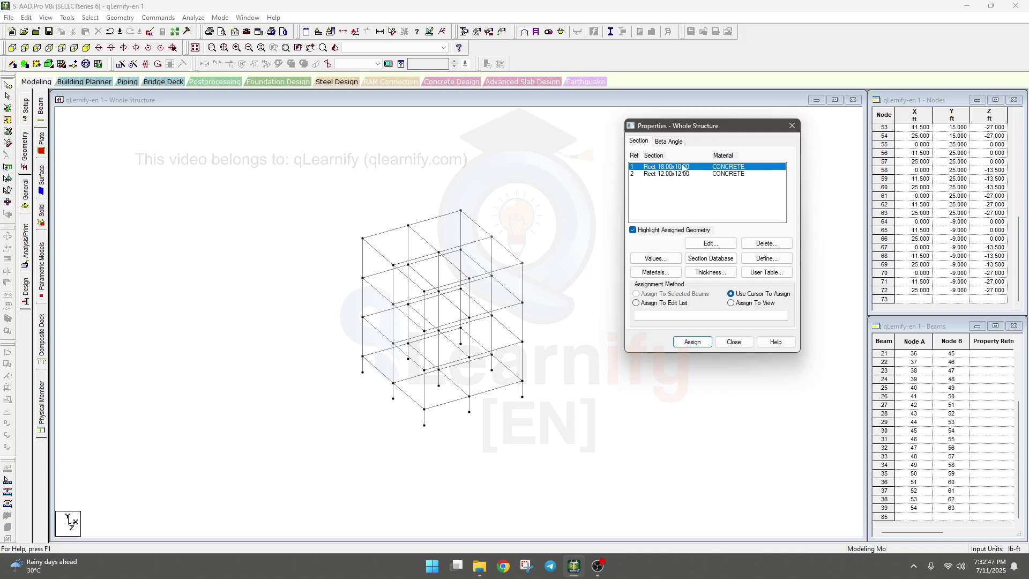
click(636, 175)
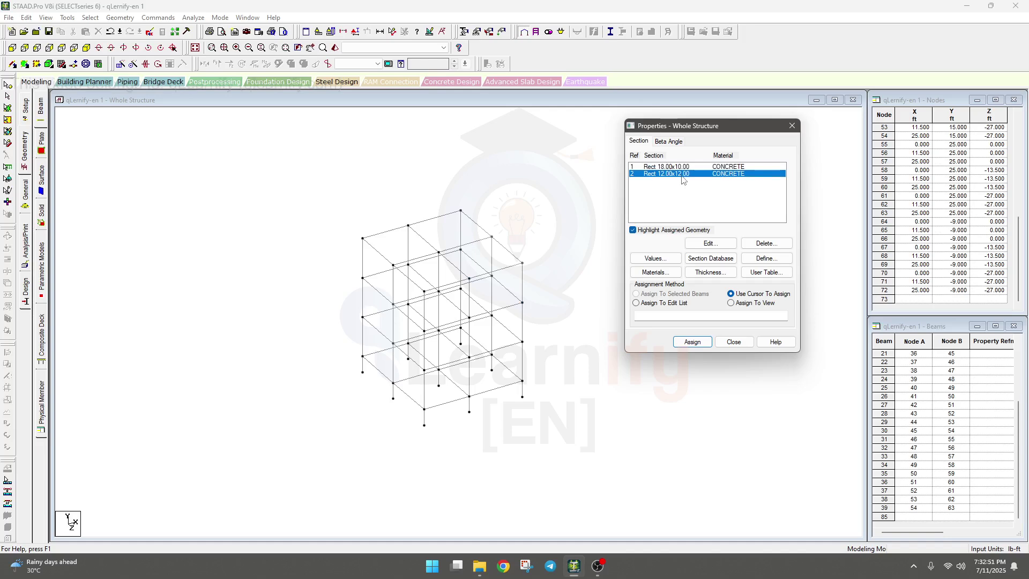
drag(690, 129, 762, 160)
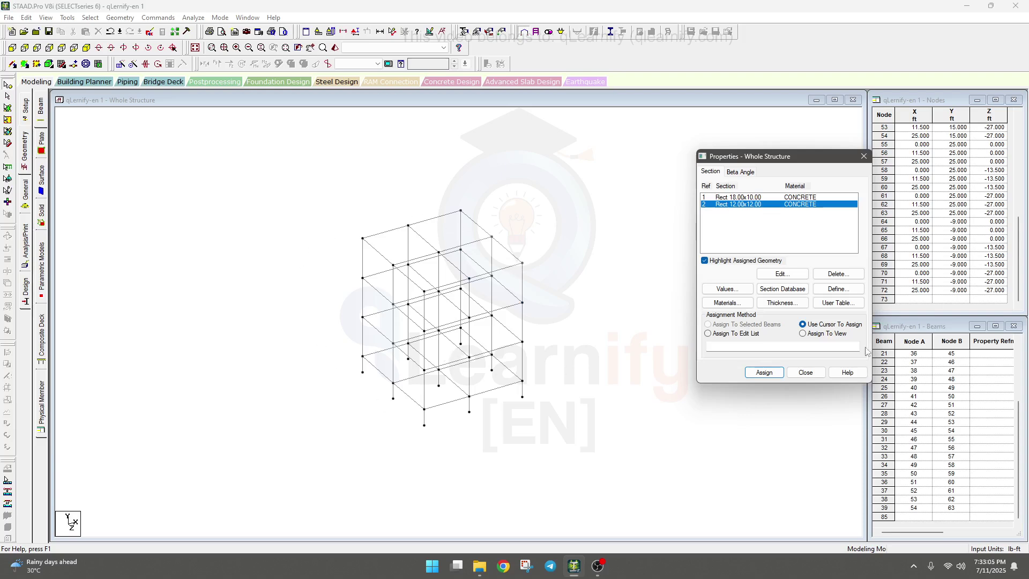
click(806, 334)
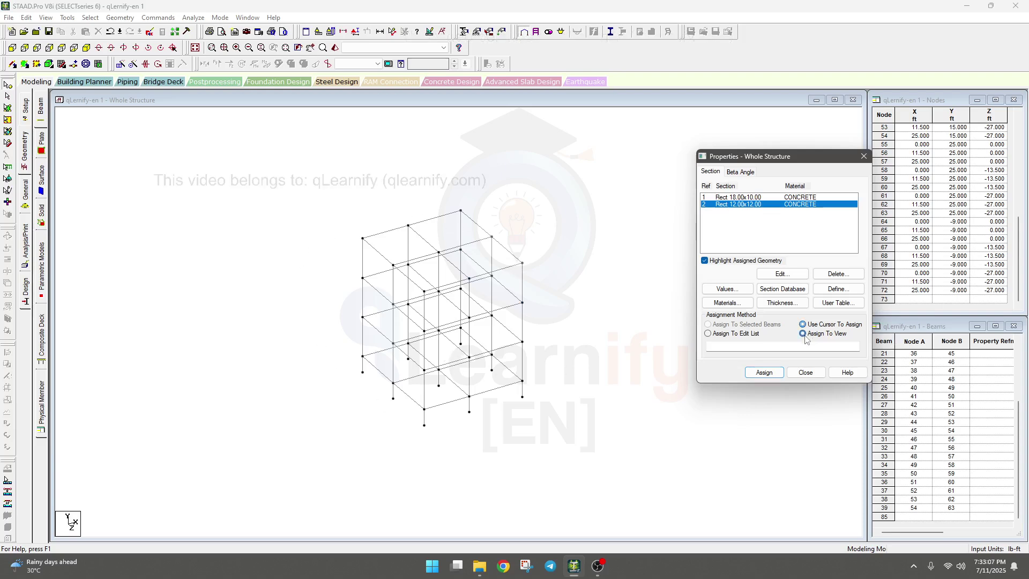
click(763, 373)
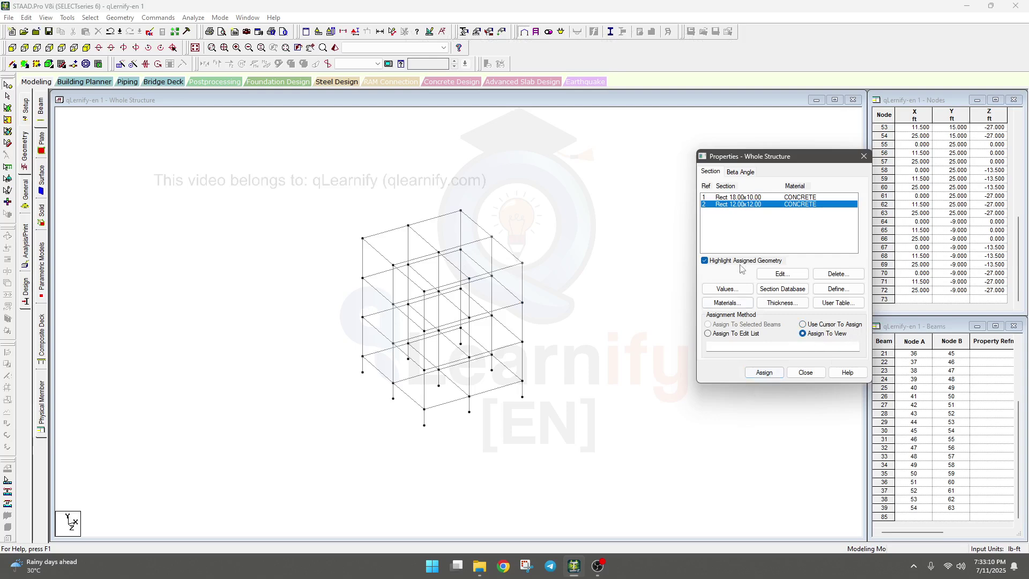
click(757, 199)
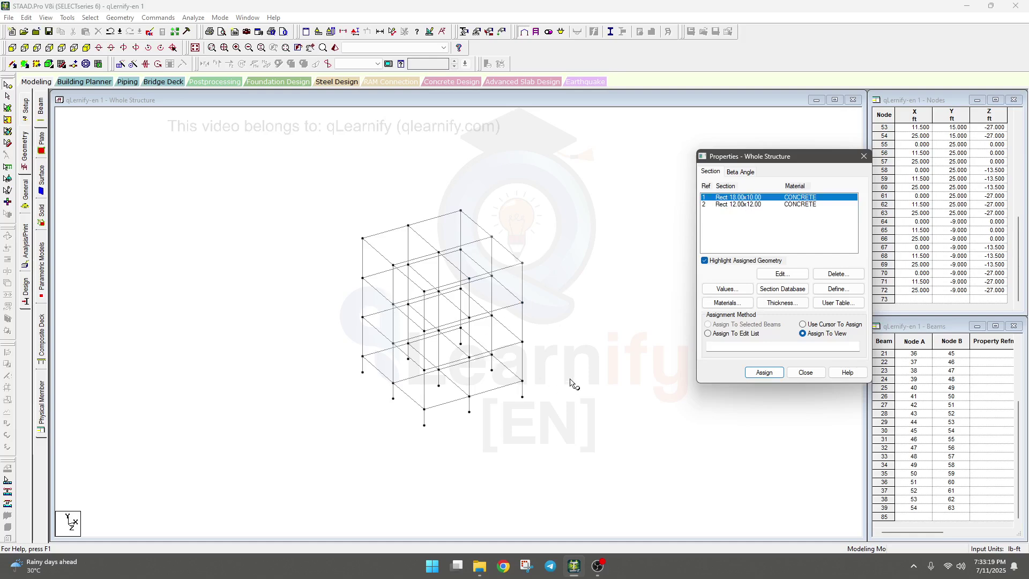
click(753, 205)
click(750, 197)
click(750, 205)
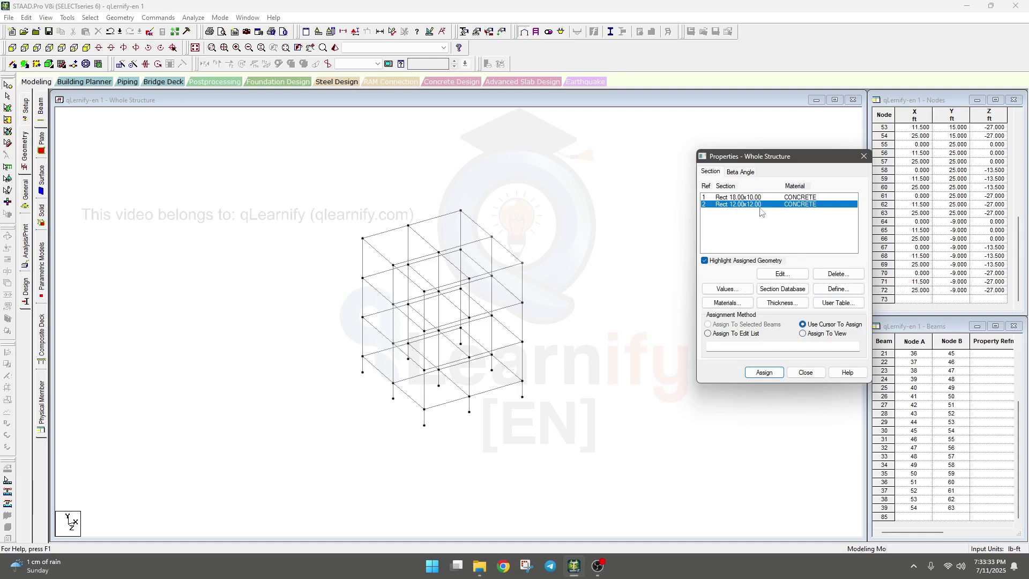
Step: Make Rect 18.00x10.00 the active section for assignment to the frame
click(743, 199)
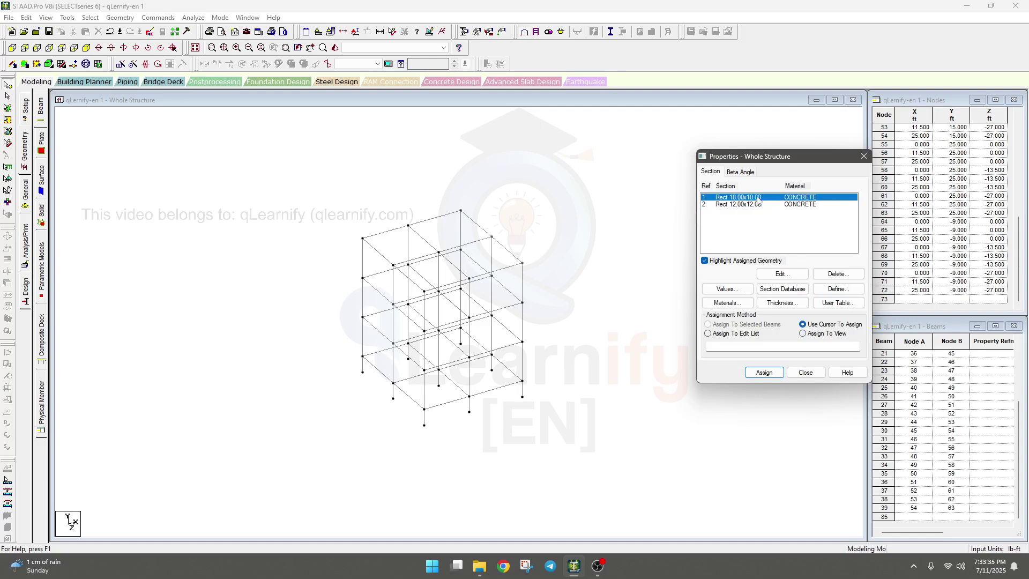
click(775, 377)
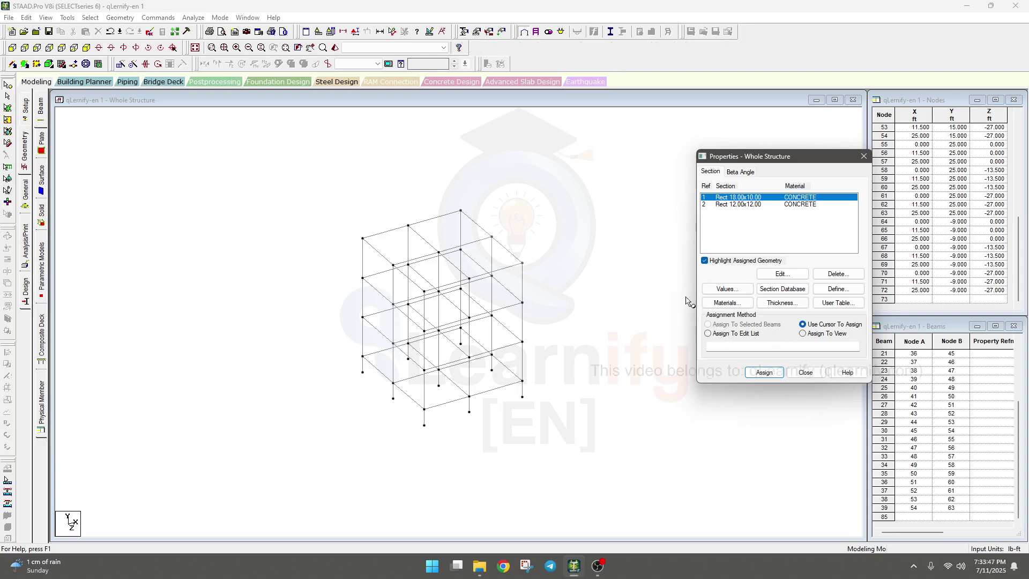
click(477, 226)
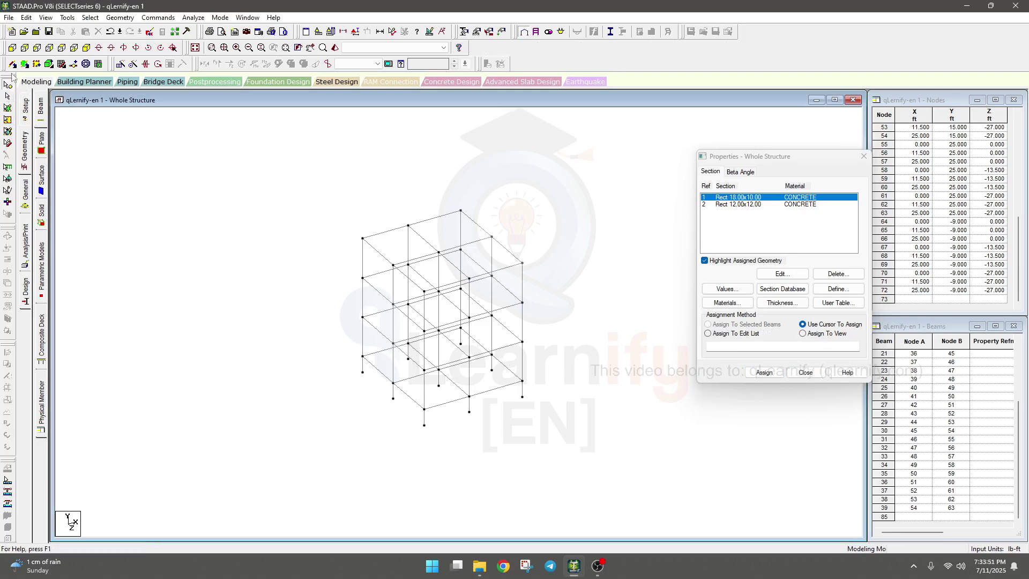
Step: Try selecting a single beam at the roof level with the Geometry Cursor
click(7, 144)
key(ctrl+a)
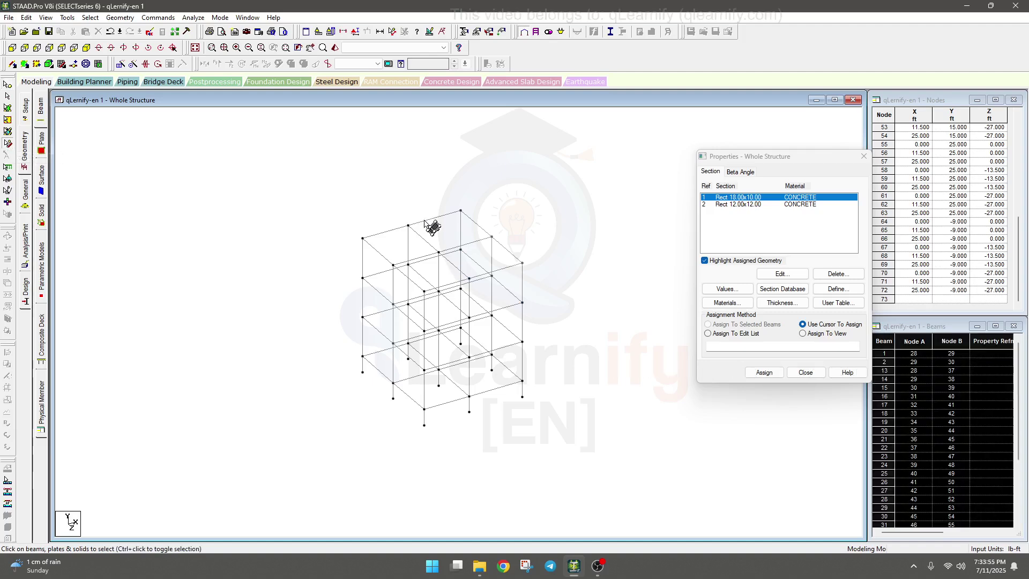
click(425, 221)
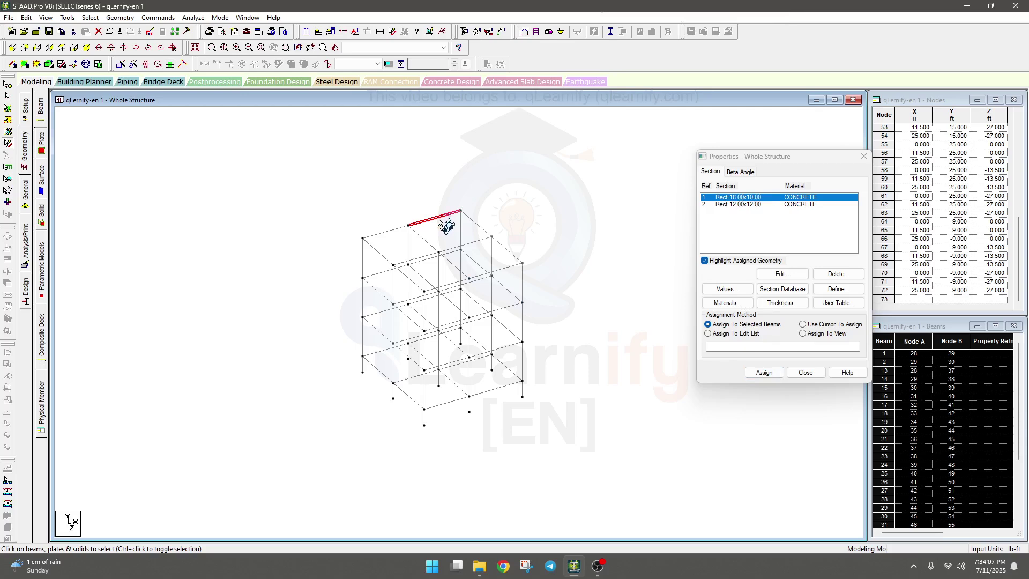
click(367, 193)
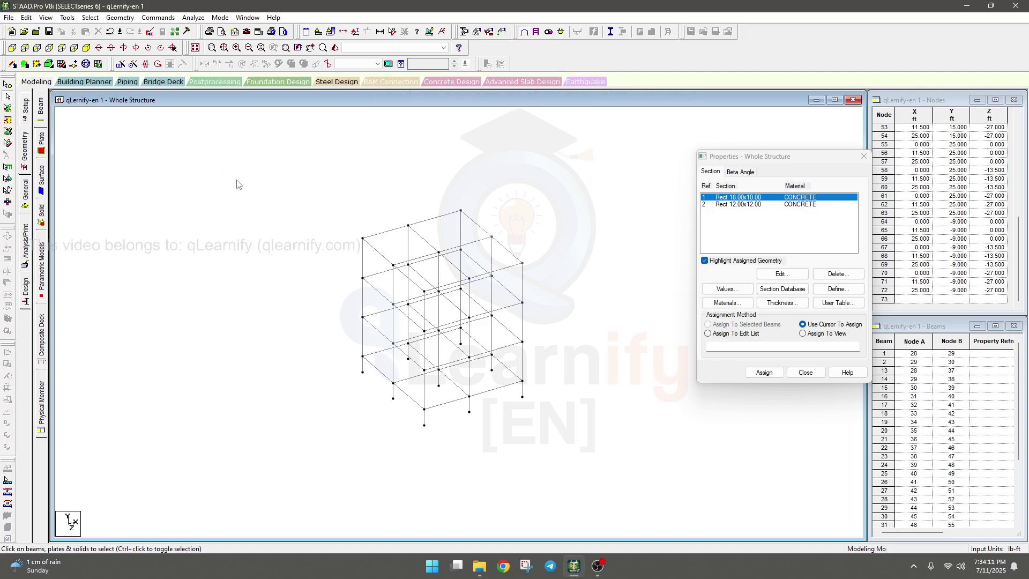
Step: Assign the Rect 18.00x10.00 section to all beams parallel to X and Z, and clear the selection
click(89, 17)
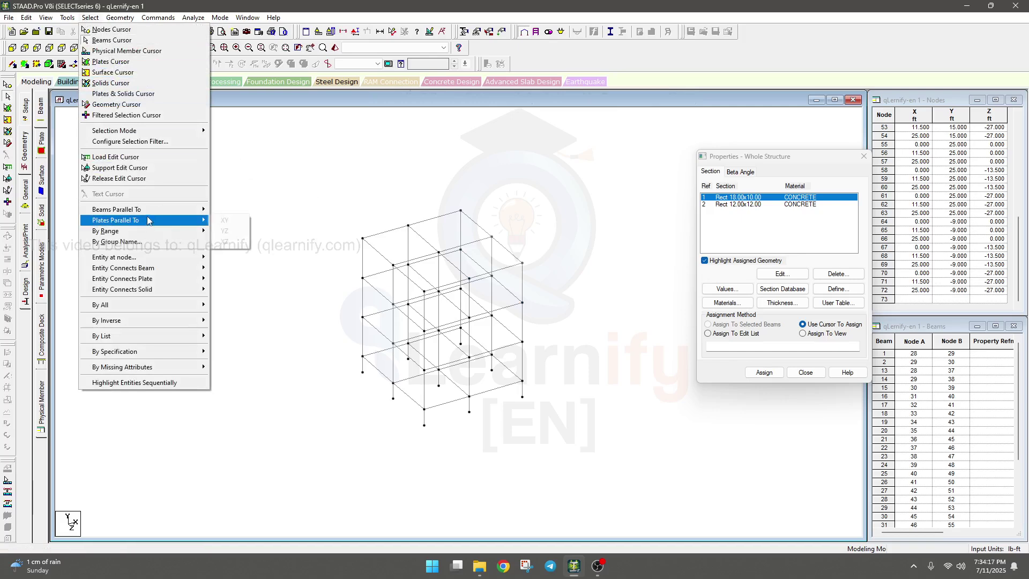
mouse_move(144, 215)
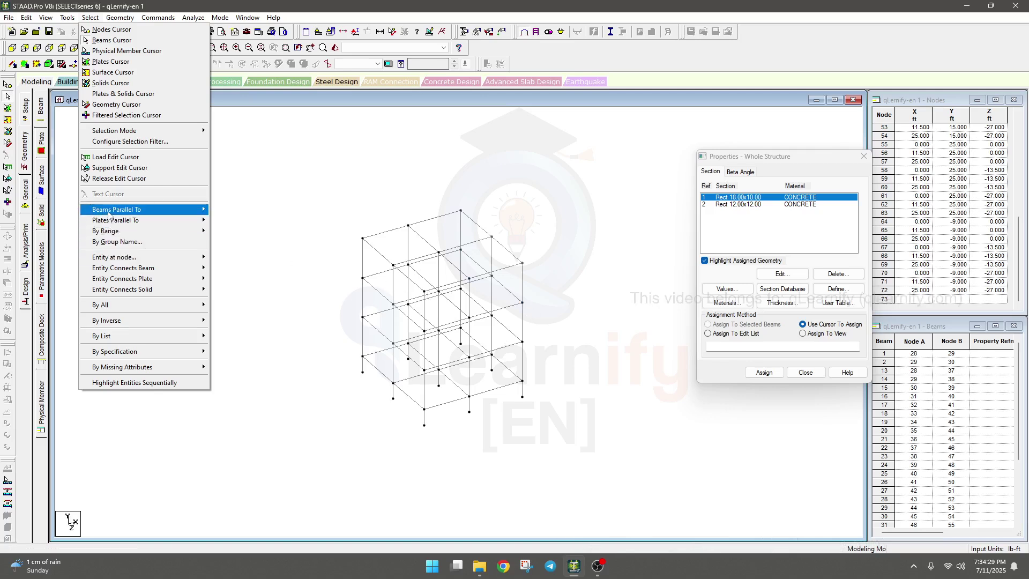
mouse_move(109, 215)
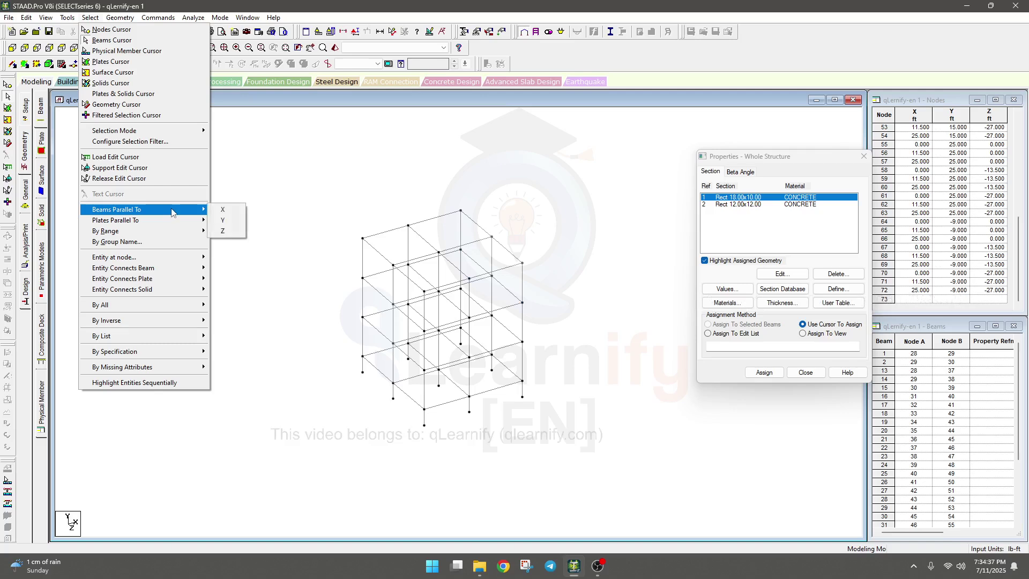
click(231, 214)
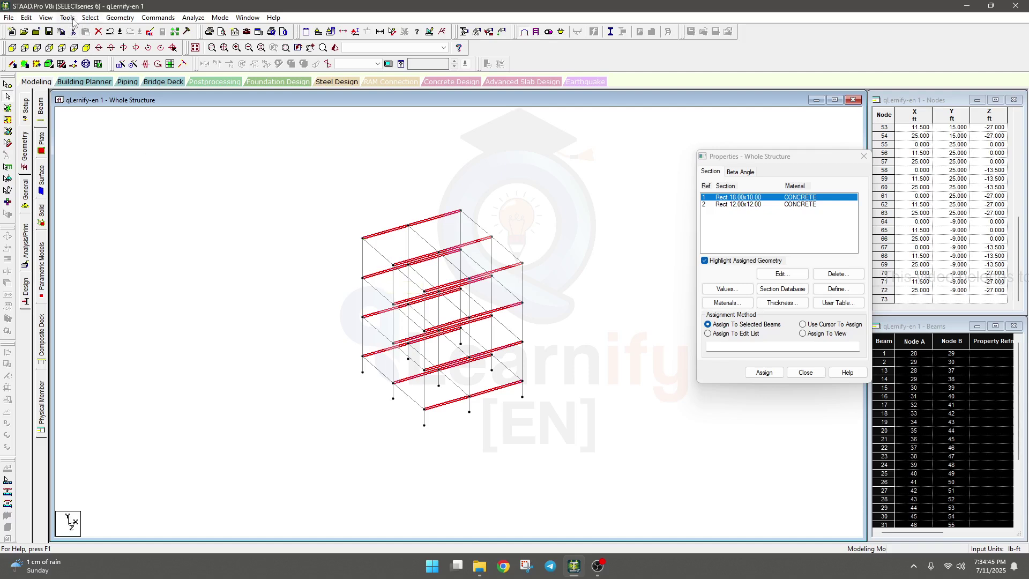
click(94, 19)
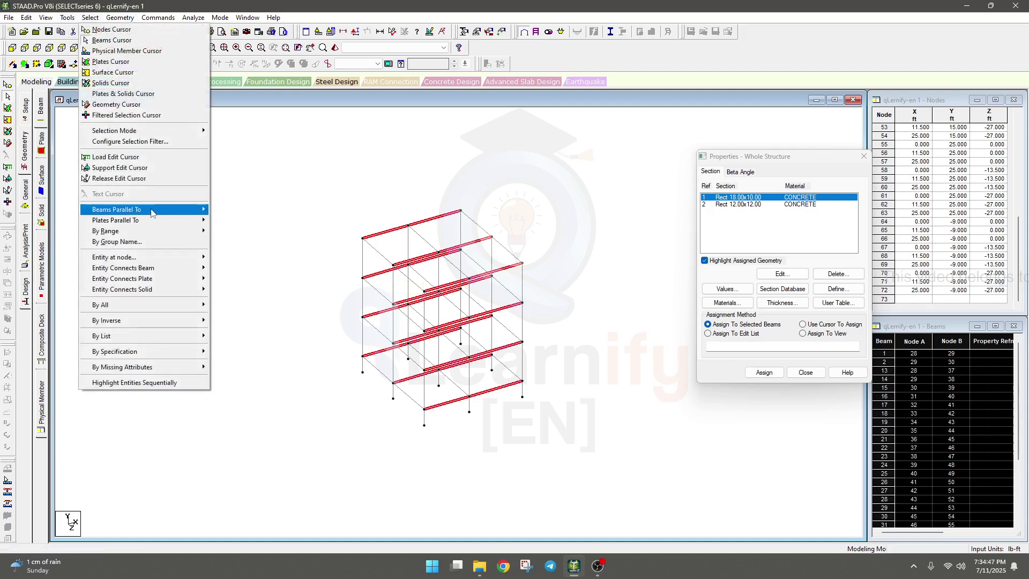
click(230, 234)
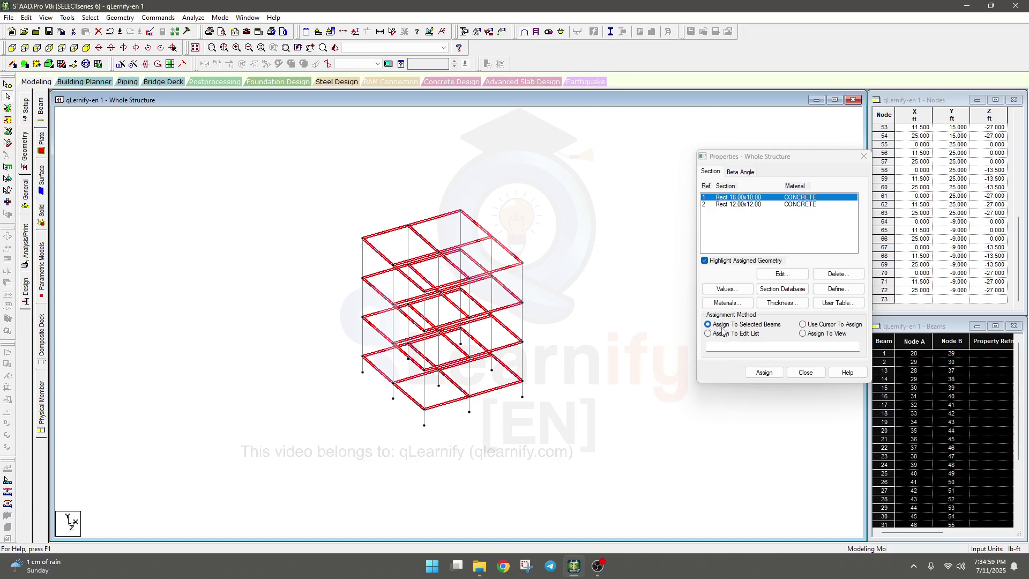
click(761, 373)
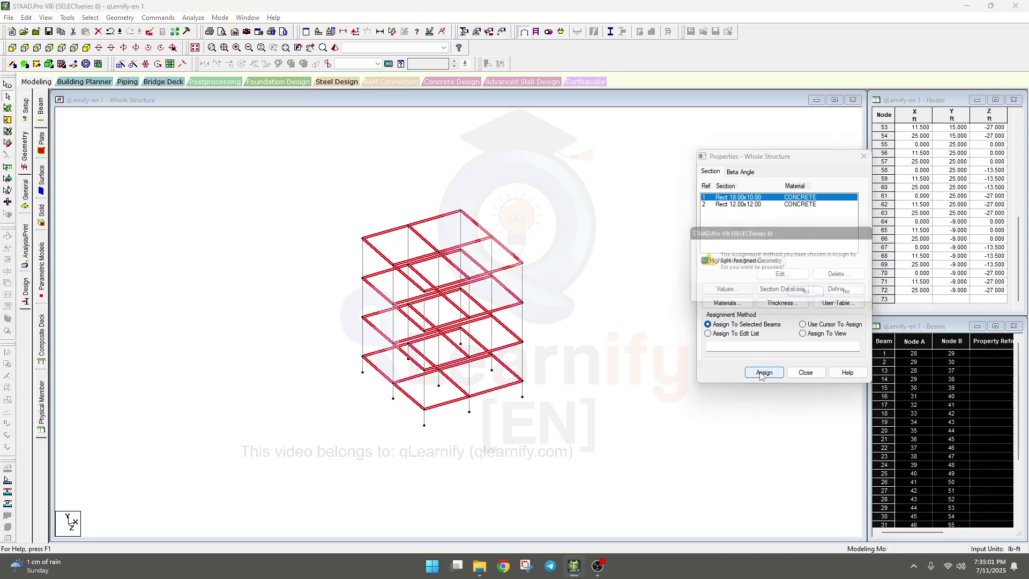
click(809, 296)
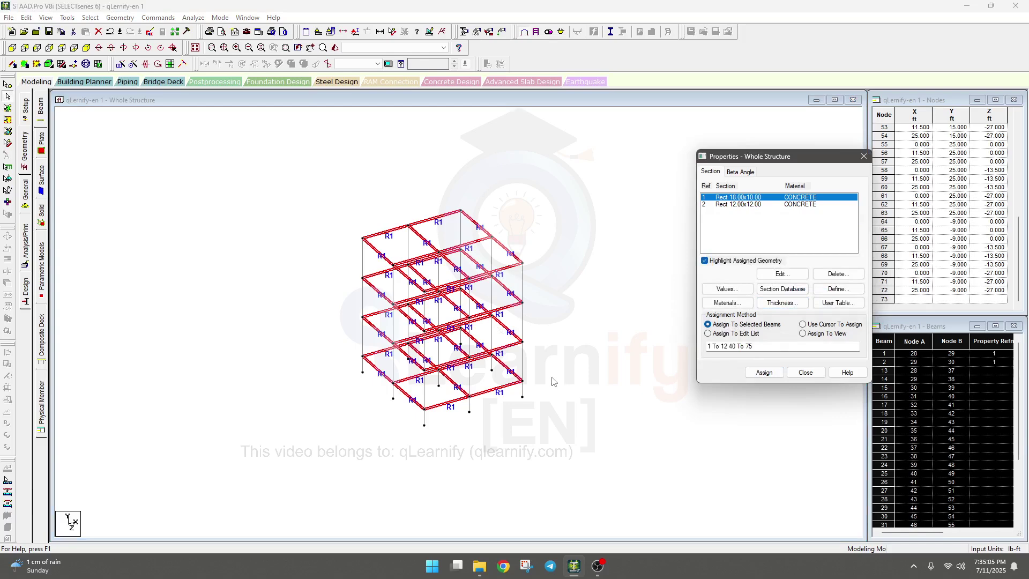
click(497, 447)
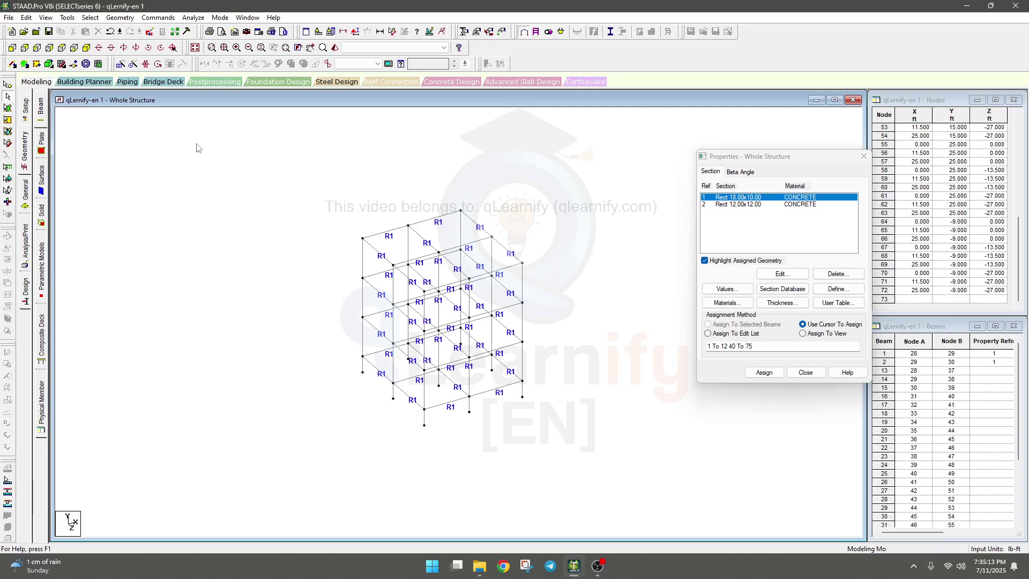
Step: Try to select all the columns by windowing the three column lines in the front view
click(13, 51)
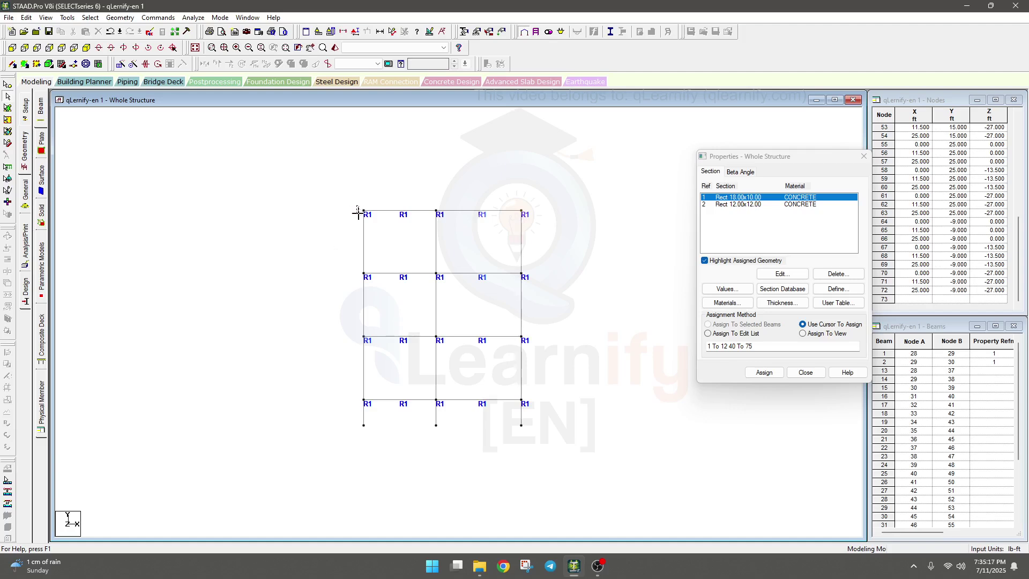
drag(357, 205, 369, 441)
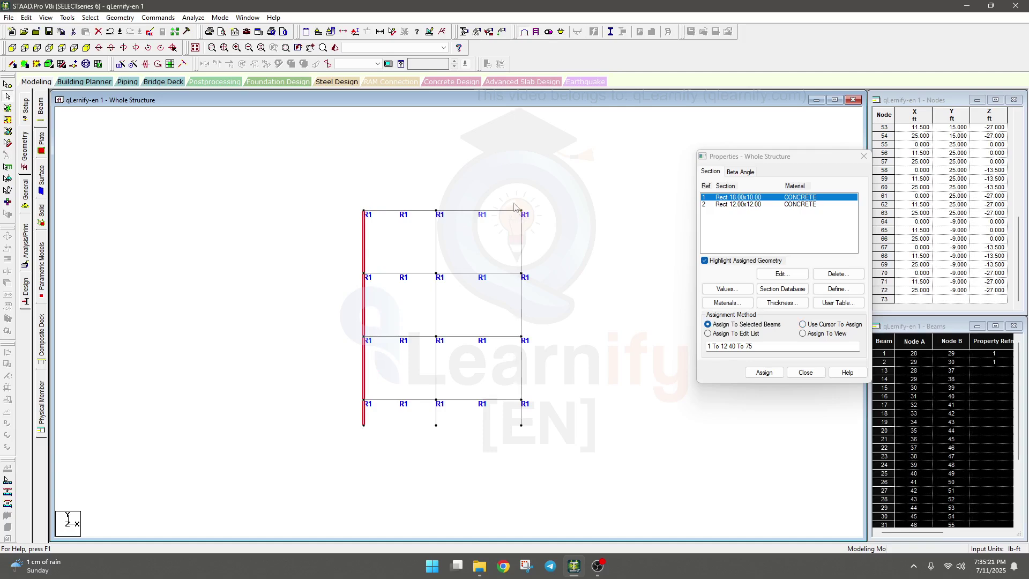
ctrl+drag(433, 209, 439, 434)
ctrl+drag(518, 203, 526, 455)
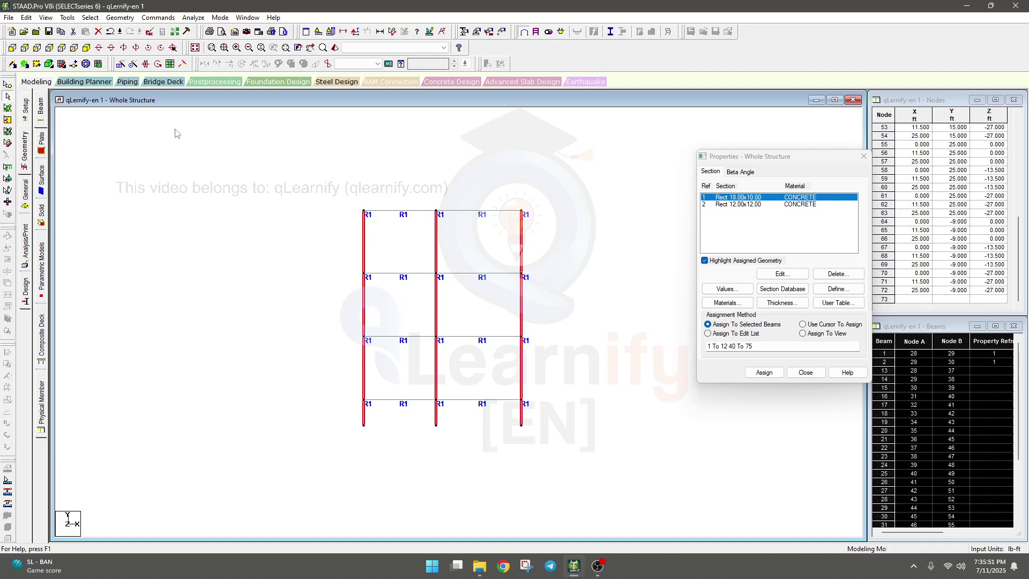
click(86, 47)
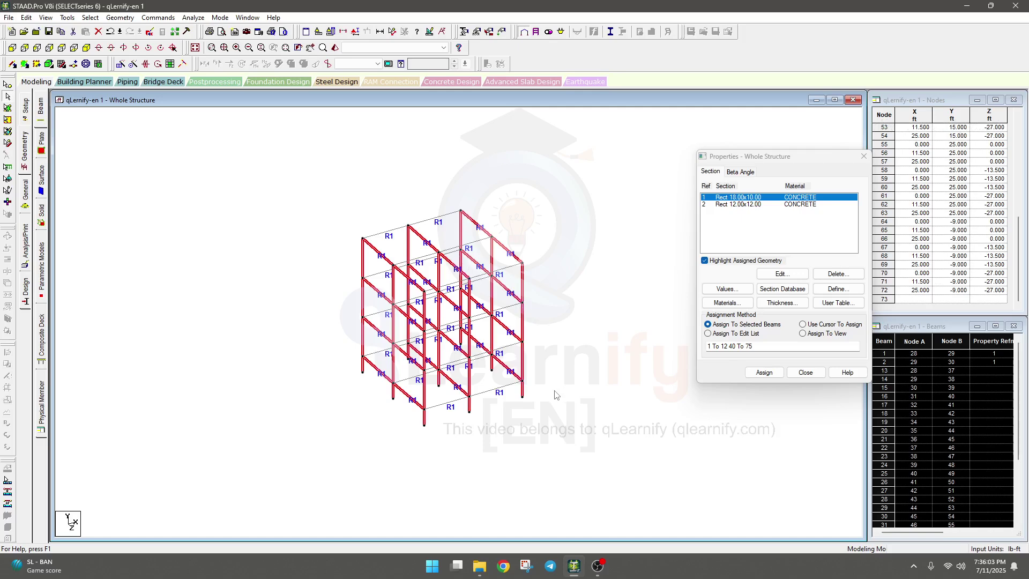
click(251, 244)
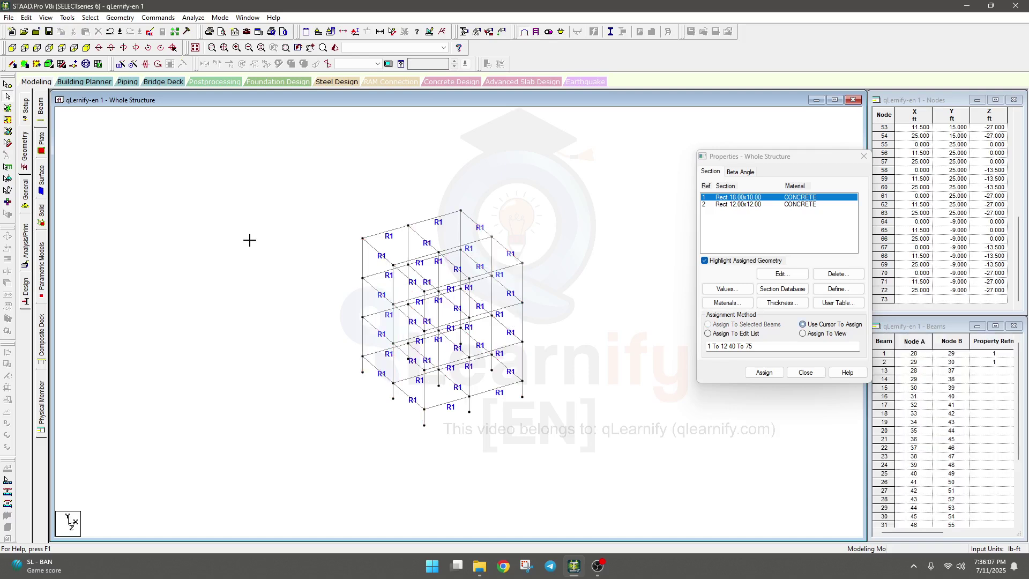
Step: Try selecting the columns one member at a time along two adjacent column lines, and clear the selection
click(523, 390)
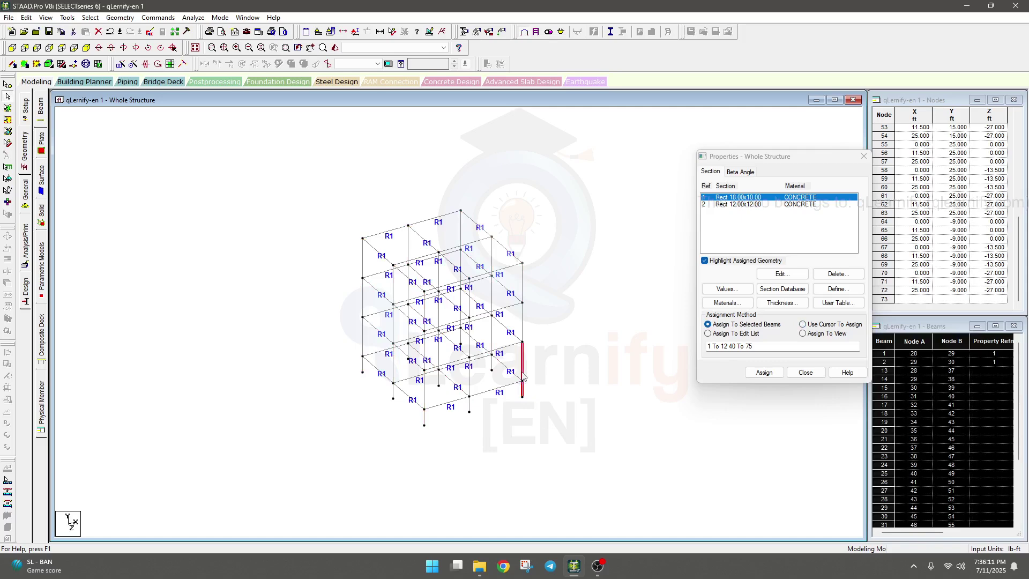
ctrl+click(523, 361)
ctrl+click(523, 321)
ctrl+click(523, 289)
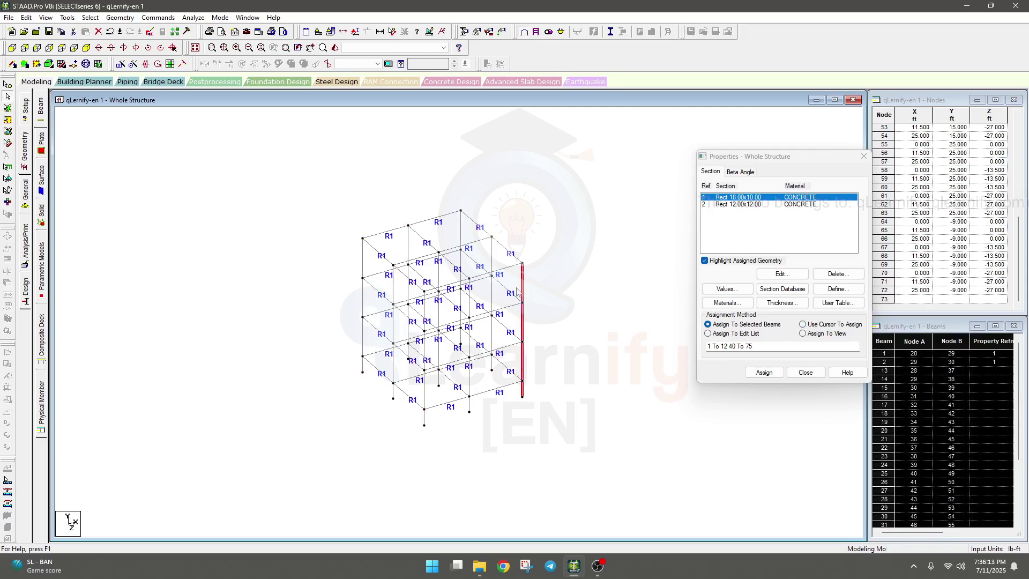
ctrl+click(469, 406)
ctrl+click(469, 386)
ctrl+click(470, 351)
ctrl+click(469, 313)
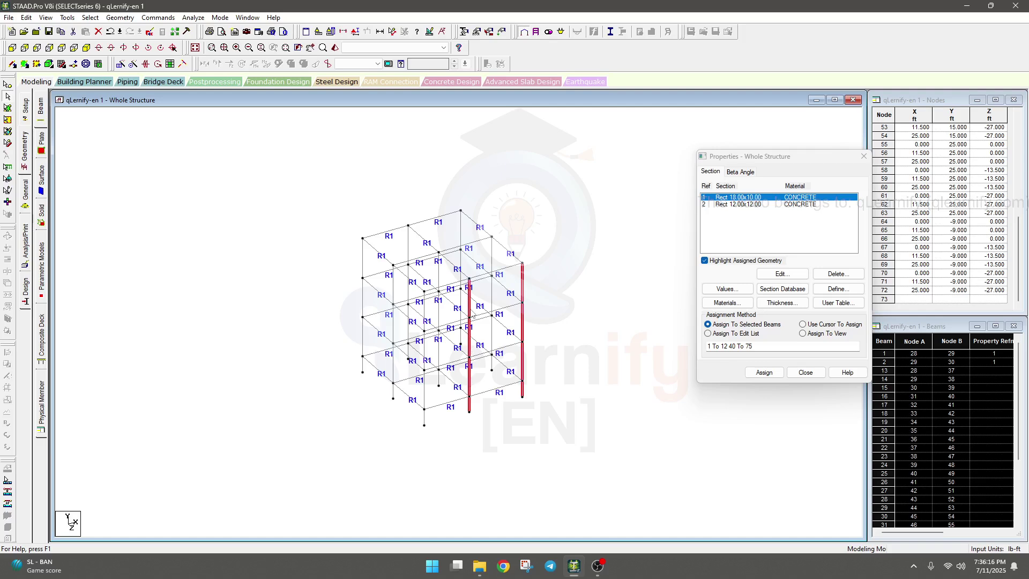
click(583, 413)
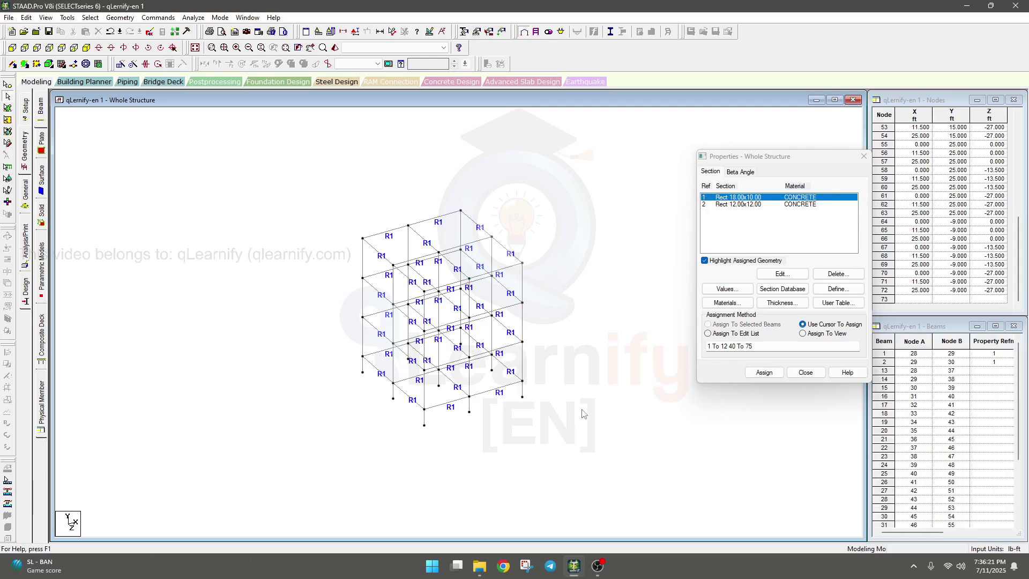
click(90, 17)
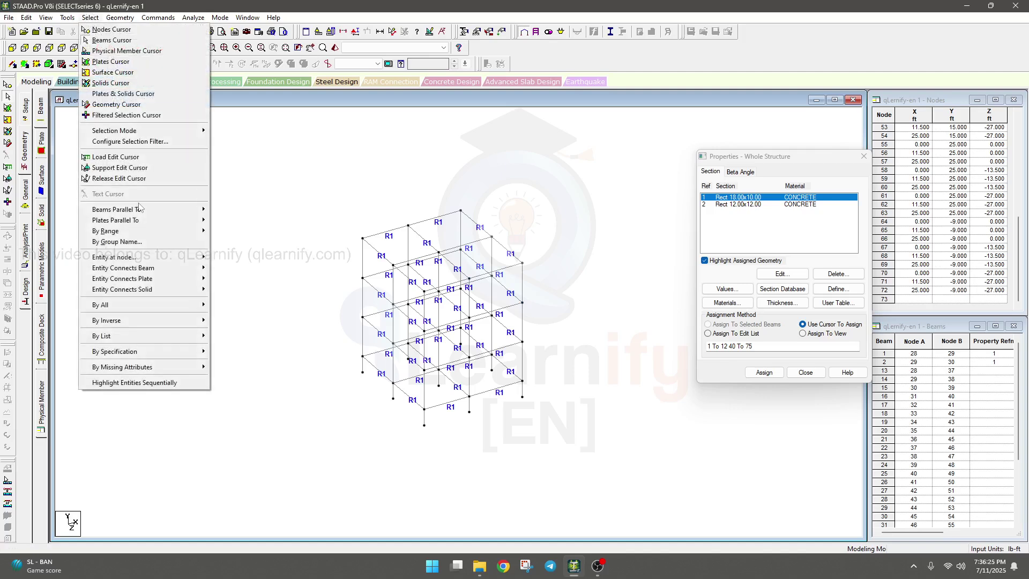
mouse_move(139, 211)
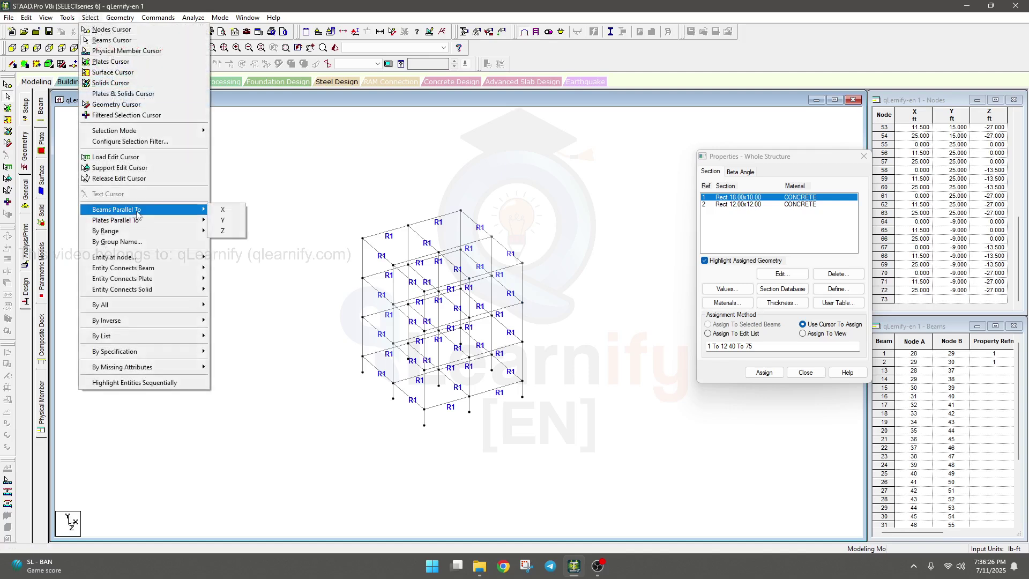
click(222, 220)
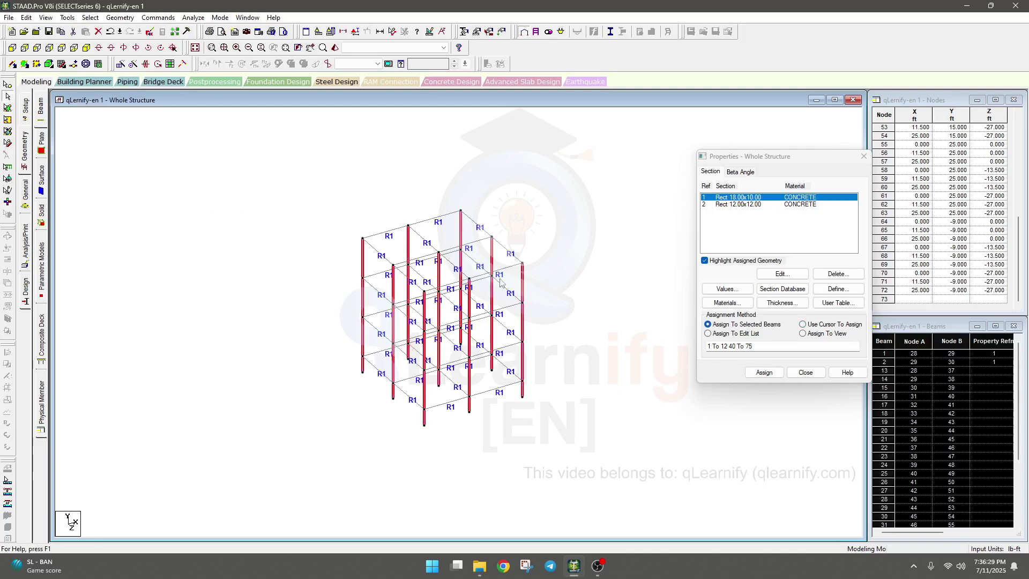
Step: Assign the Rect 12.00x12.00 section to all members parallel to Y, close the section properties, and clear the selection
click(771, 207)
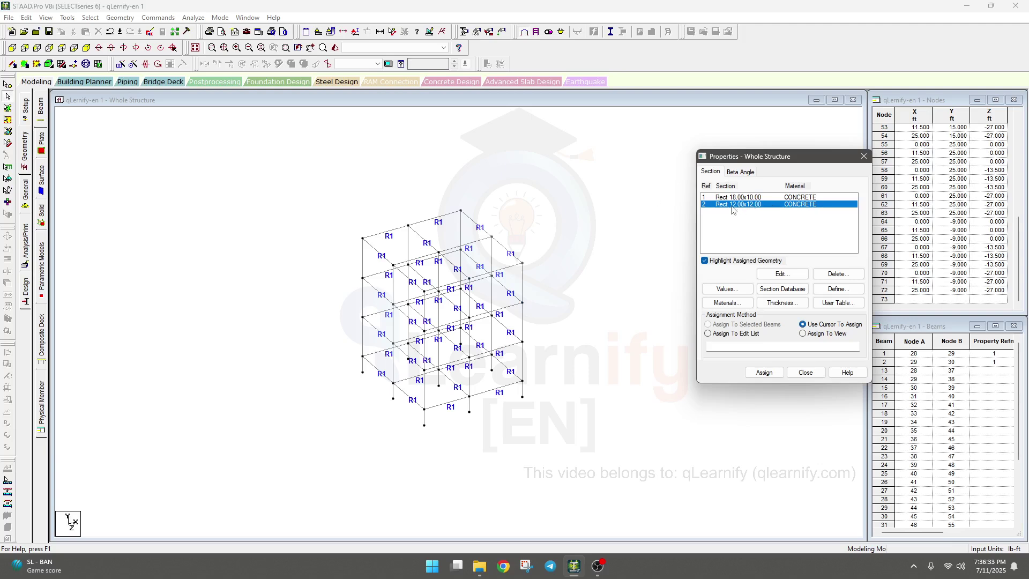
click(92, 18)
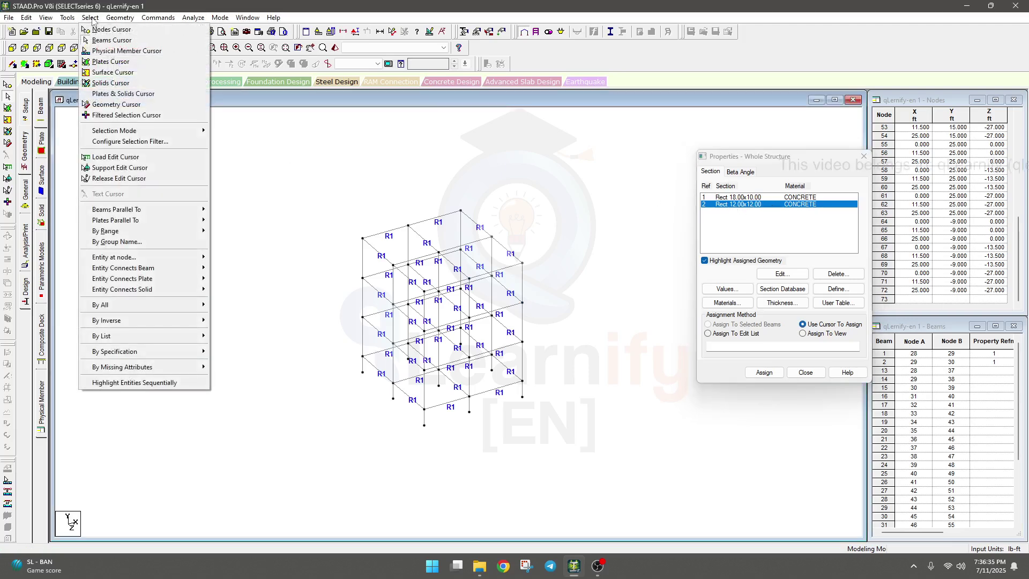
mouse_move(138, 210)
click(224, 220)
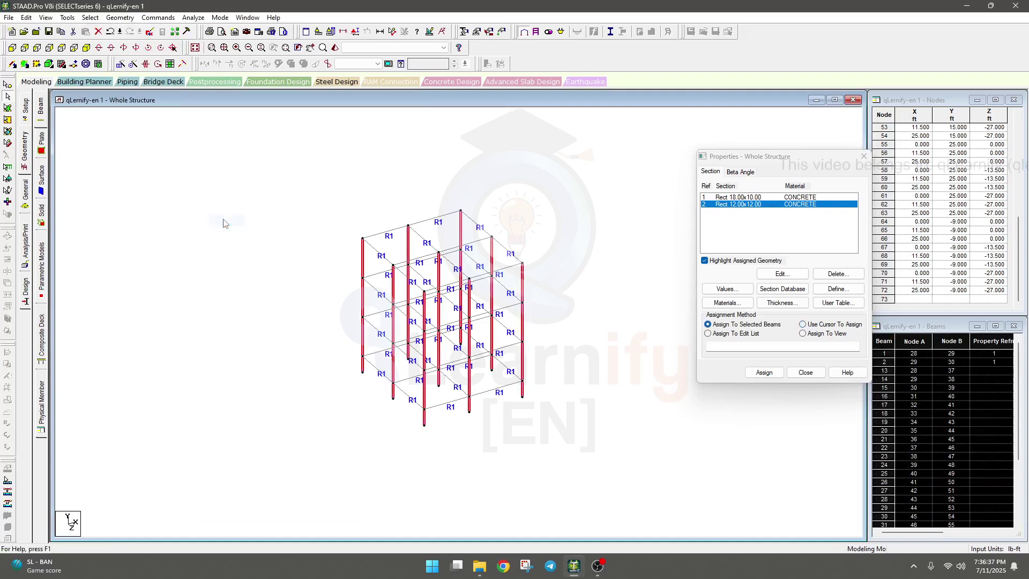
click(764, 372)
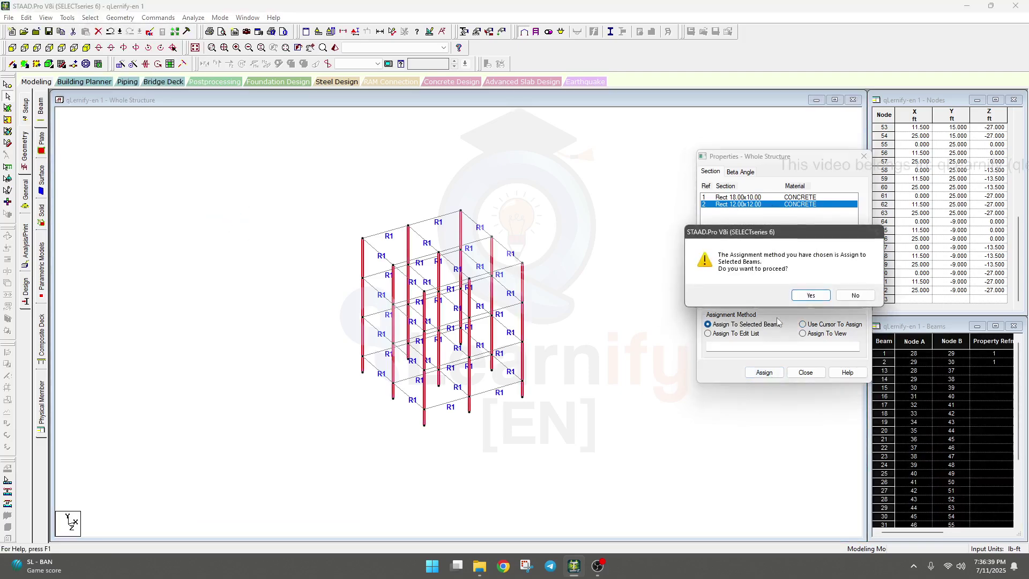
click(809, 295)
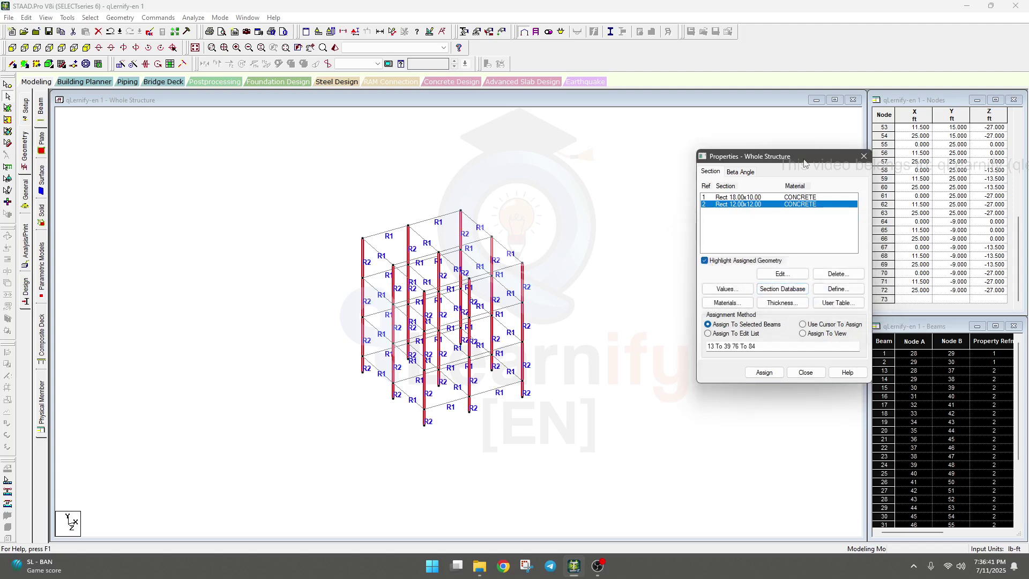
drag(804, 162, 750, 162)
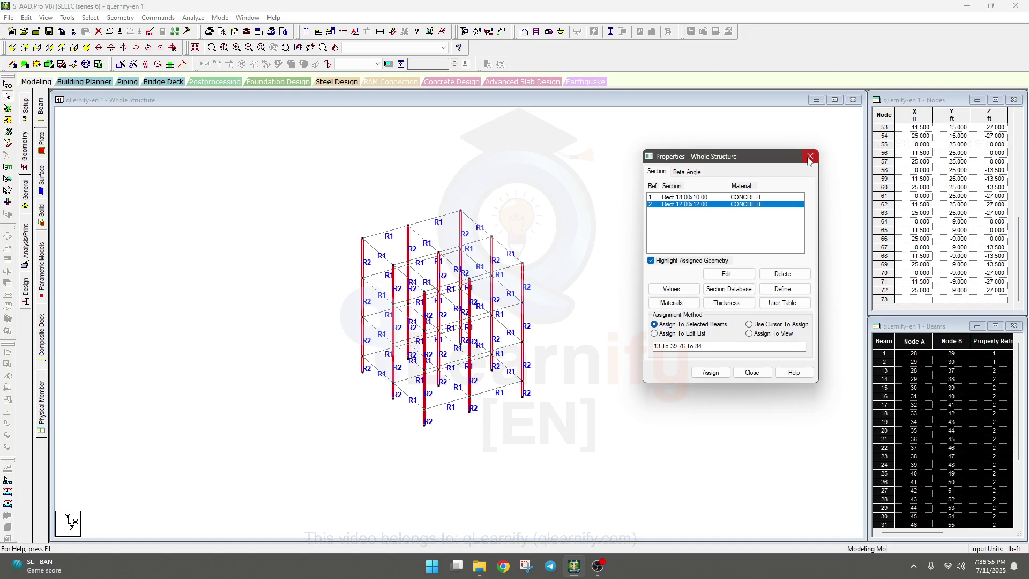
click(748, 373)
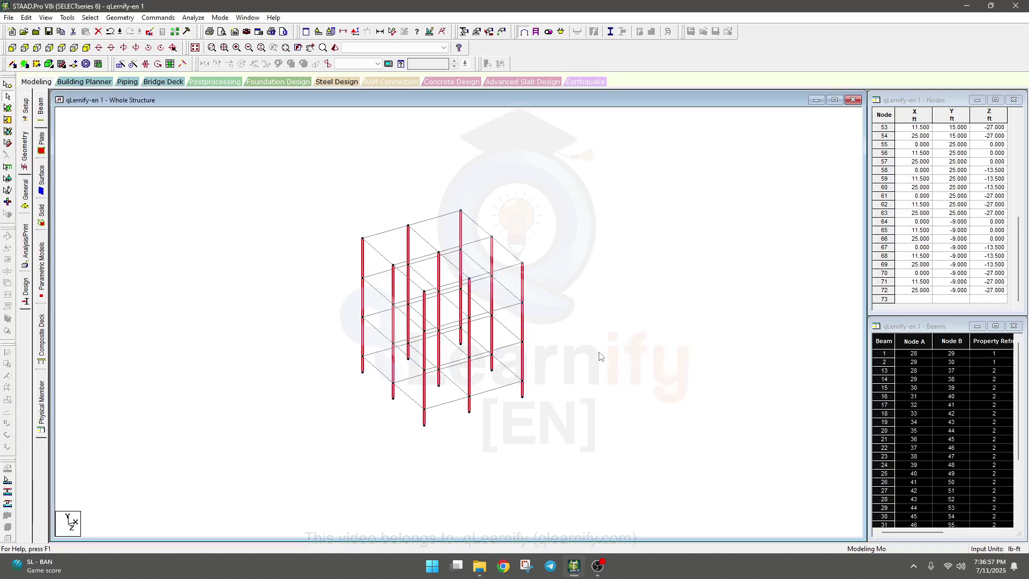
click(349, 133)
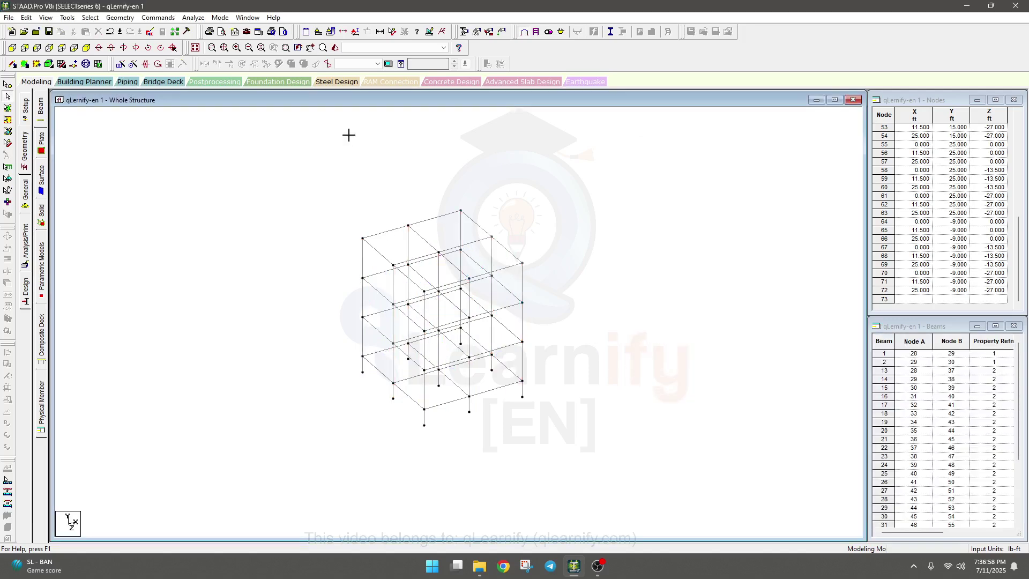
Step: Open the 3D rendered view of the frame and inspect the assigned beam and column sections from another angle
click(335, 47)
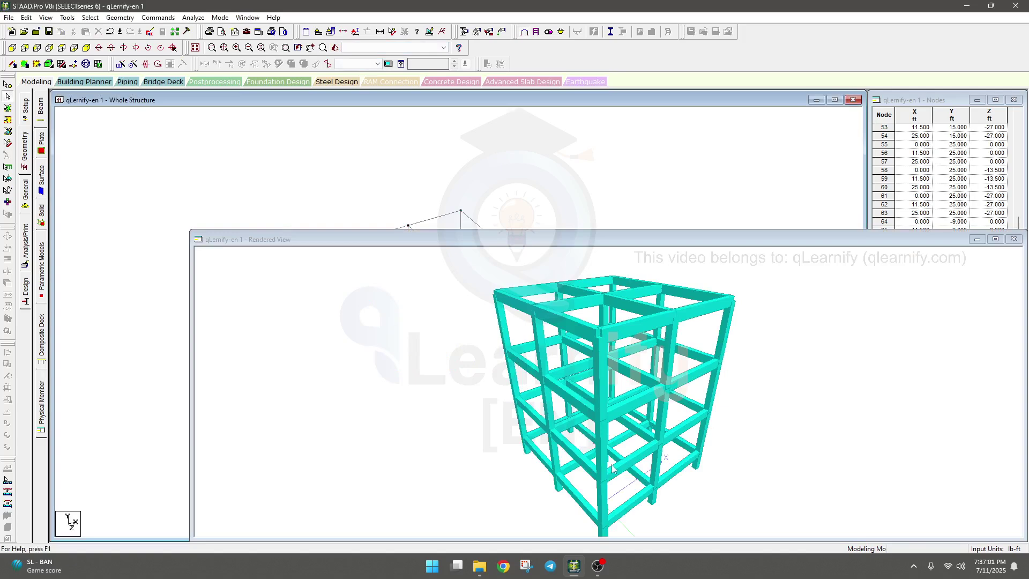
drag(612, 468, 575, 299)
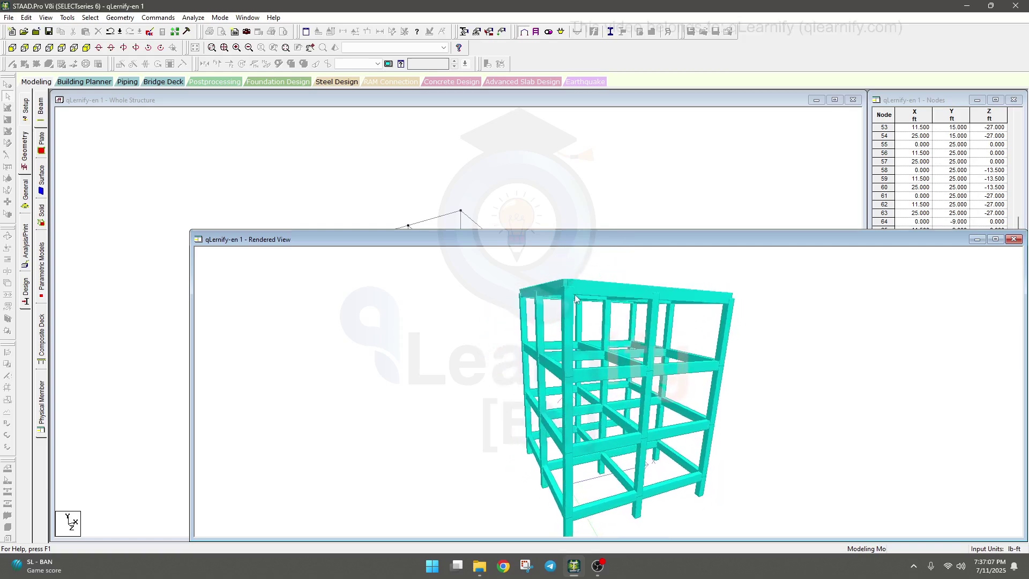
drag(606, 243, 459, 168)
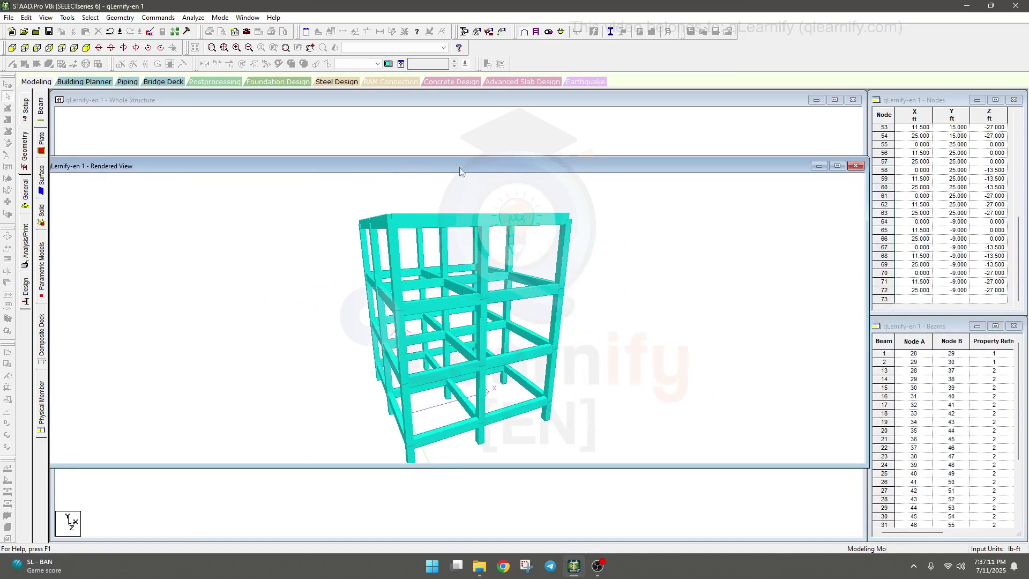